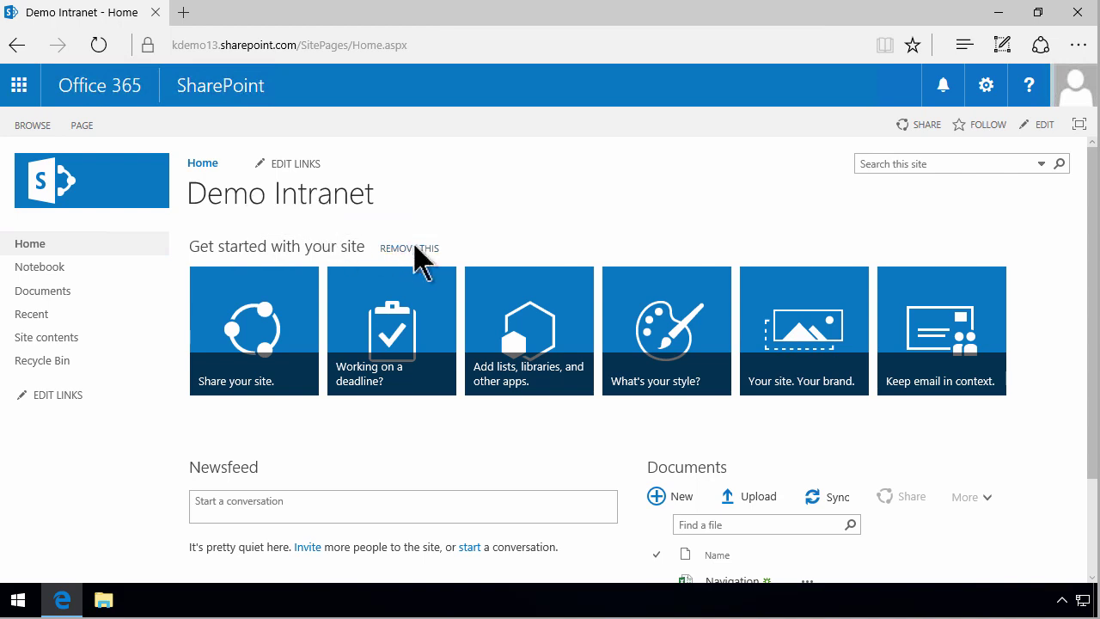
- Remove the "Get started with your site" tiles from the Demo Intranet home page and confirm the removal
left_click(419, 256)
left_click(486, 339)
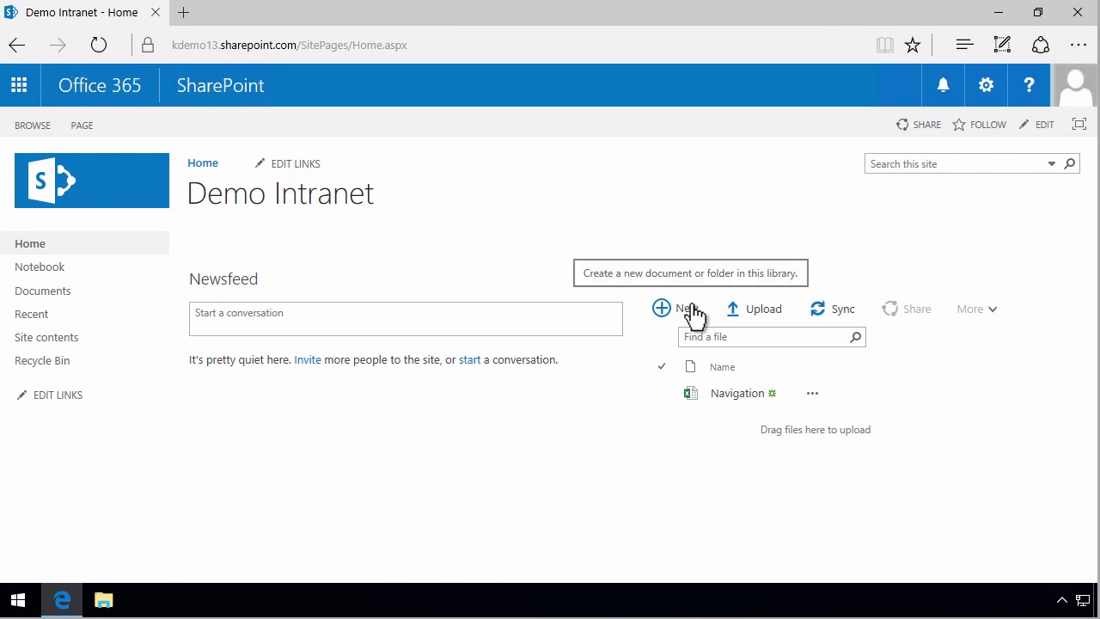
- Switch to Excel 2016 by launching it, and create a blank workbook
left_click(19, 601)
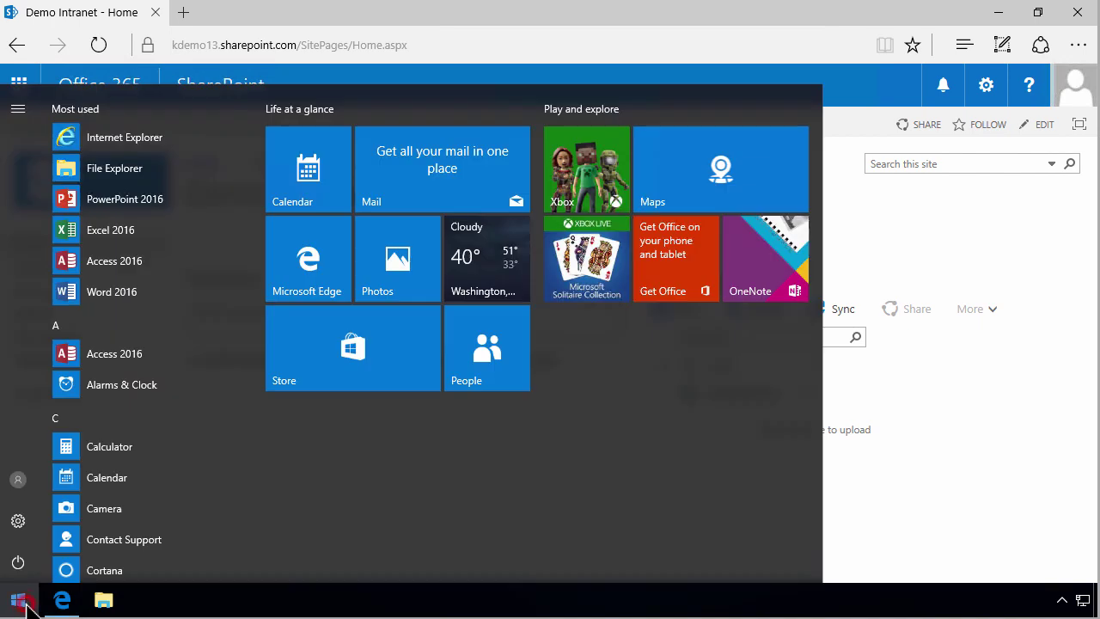
type("exce")
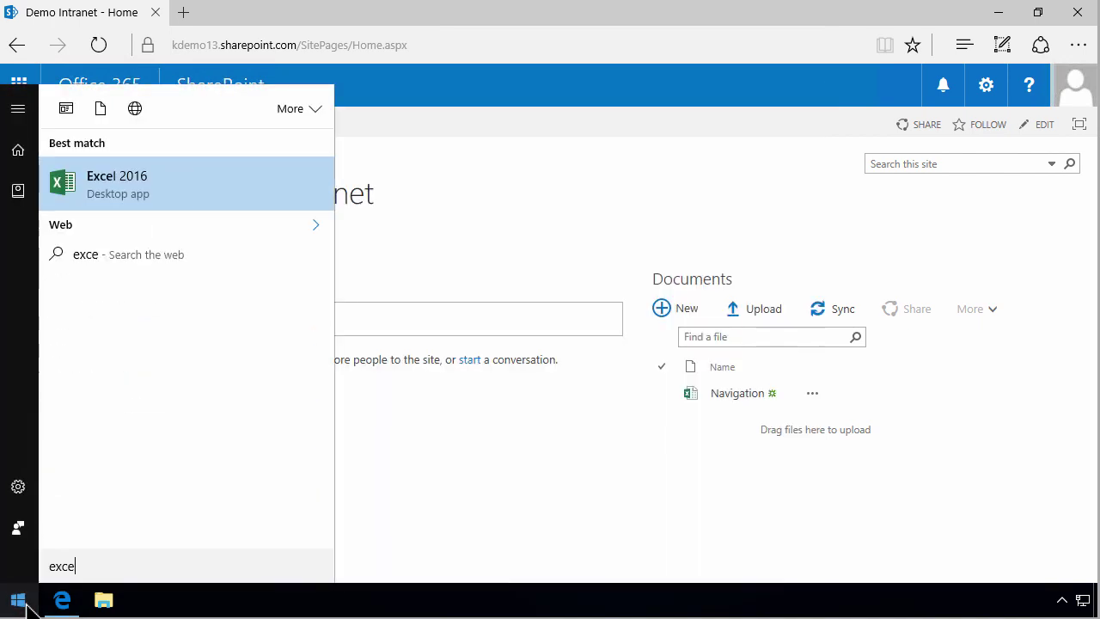
key("Return")
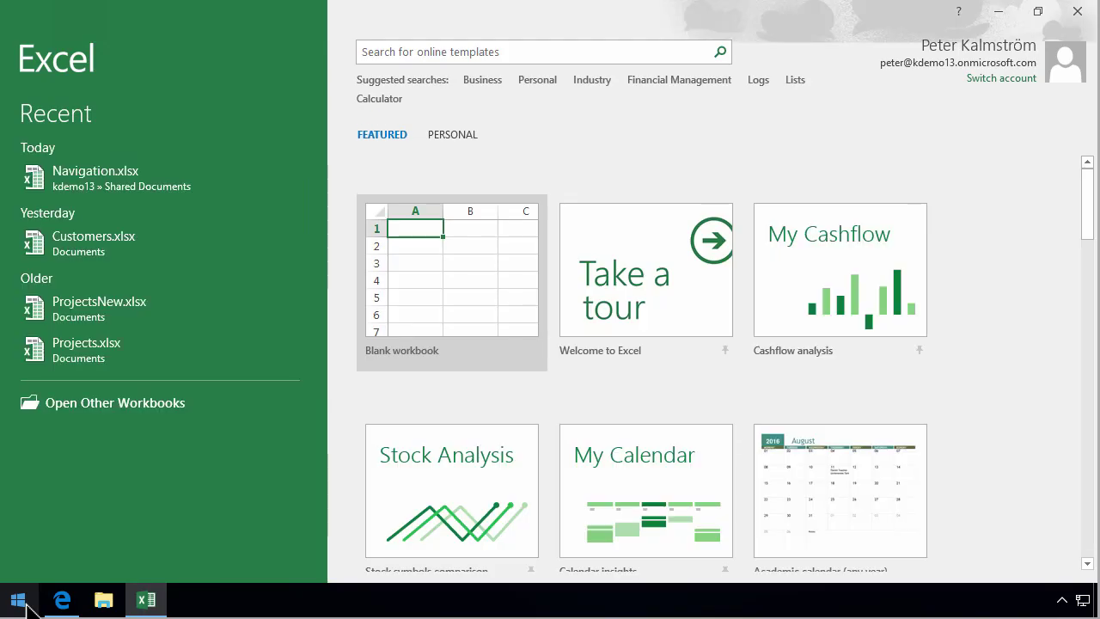
left_click(471, 283)
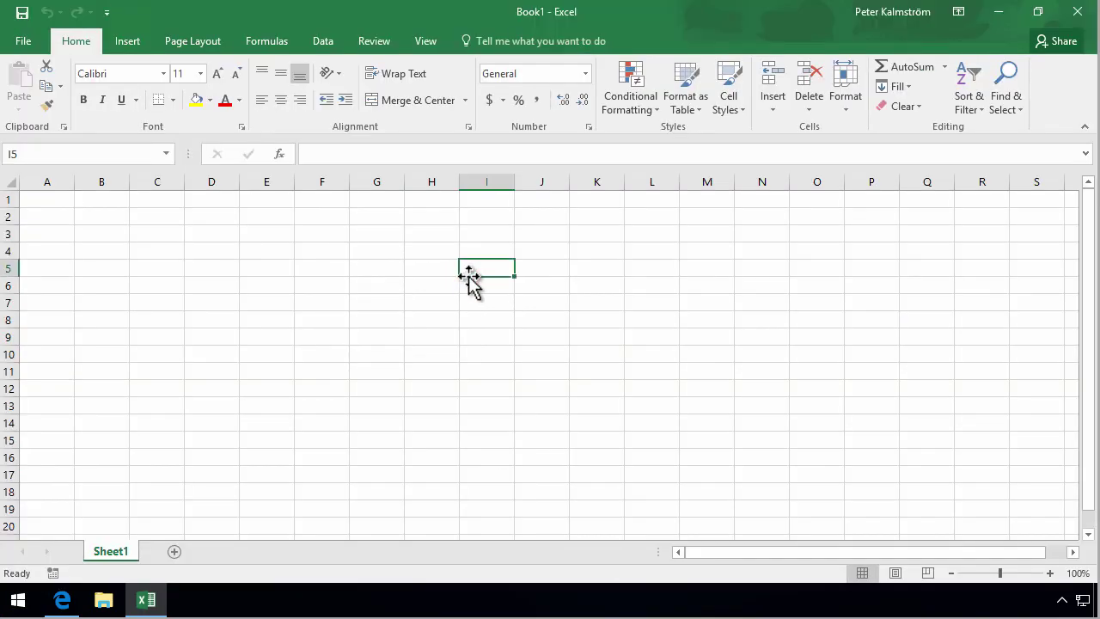
- Insert the first world map from an online Bing image search for "continents" at cell C2
left_click(177, 223)
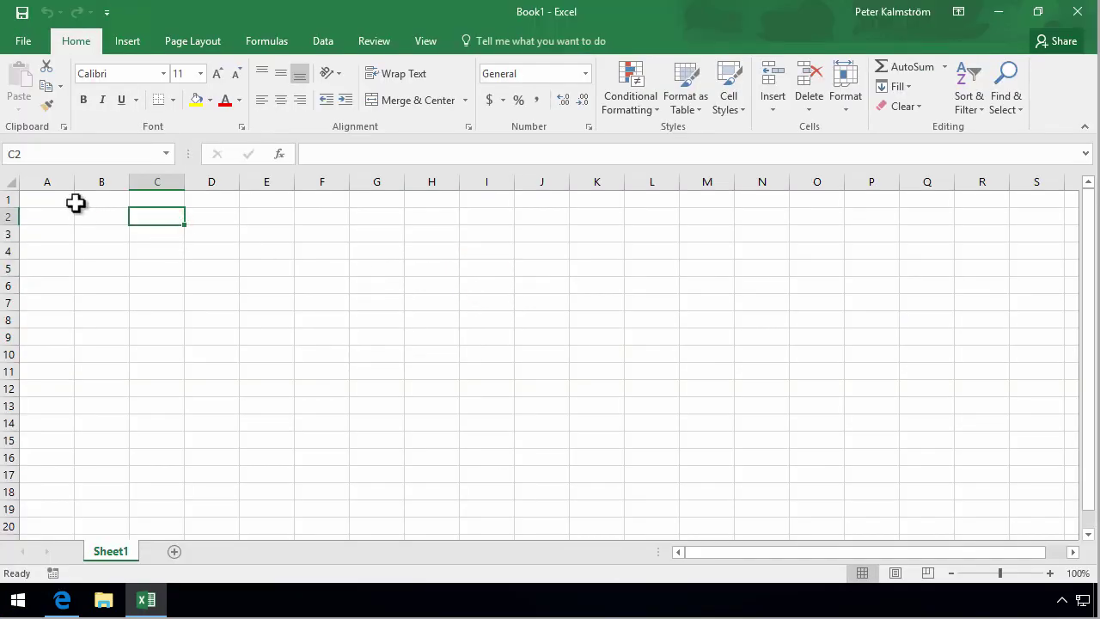
left_click(129, 42)
left_click(237, 80)
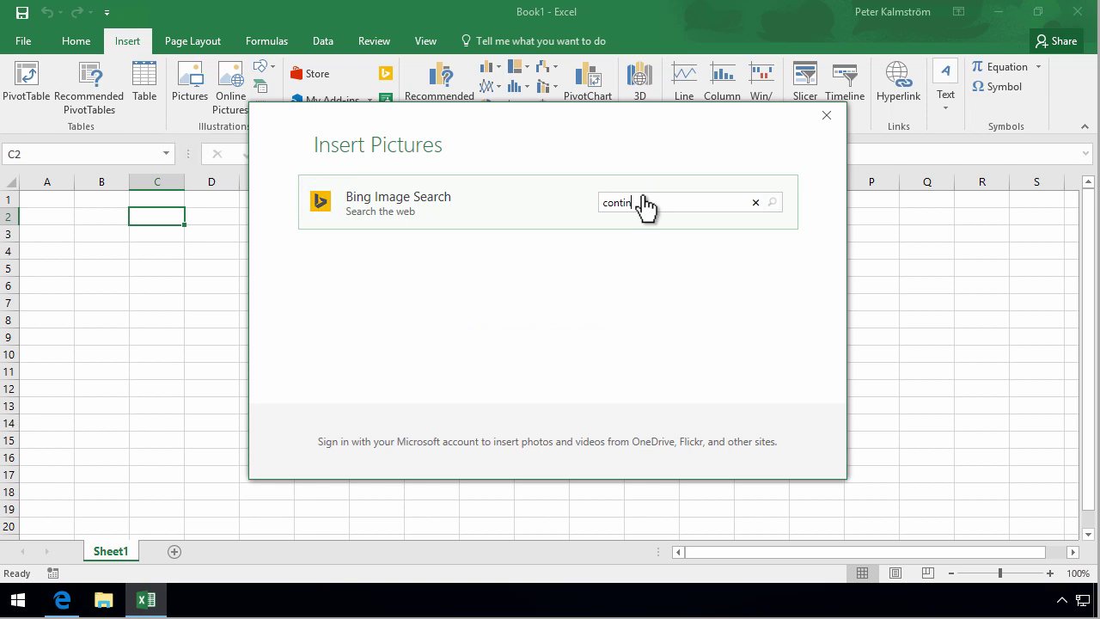
type("continents")
key("Return")
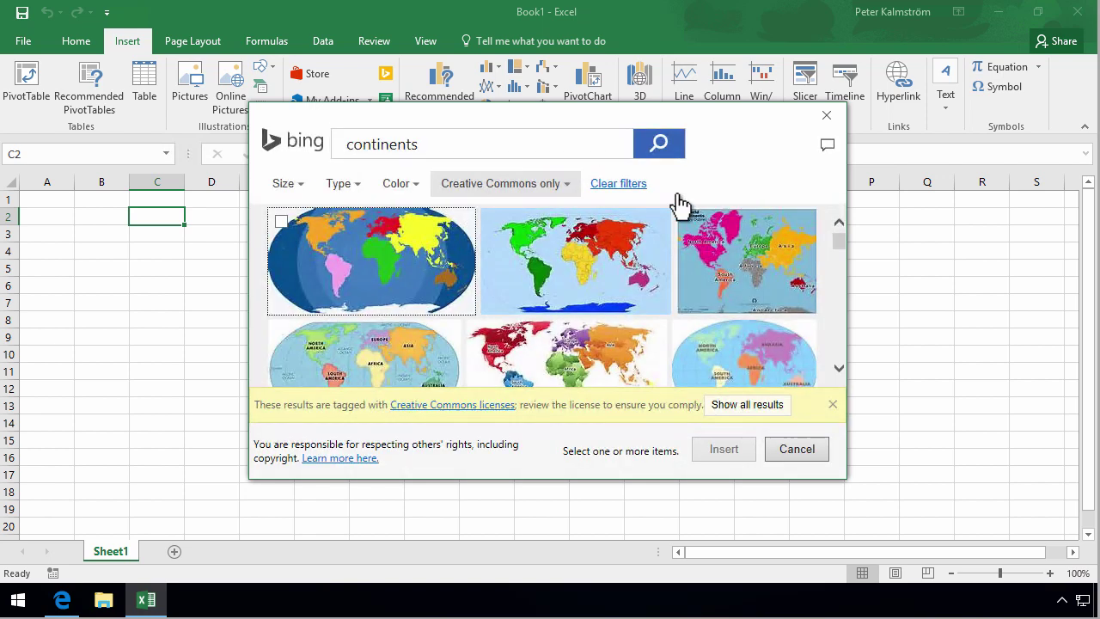
left_click(409, 254)
left_click(741, 456)
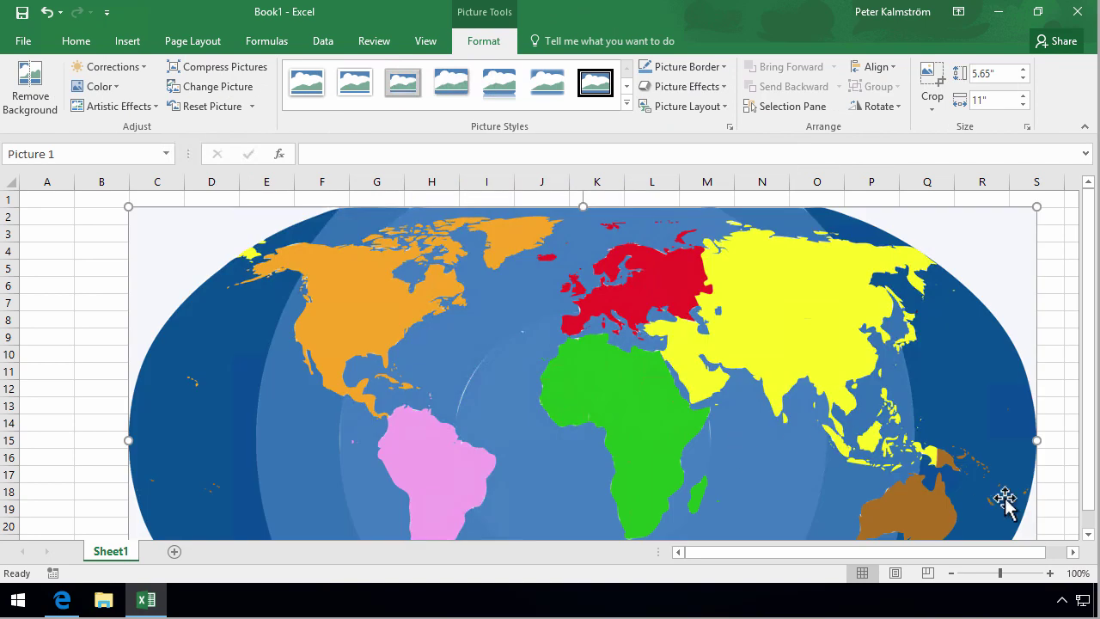
- Move the world map picture so that its left edge starts at column A near row 3
left_click(1088, 535)
left_click(1088, 534)
left_click_drag(872, 405, 764, 423)
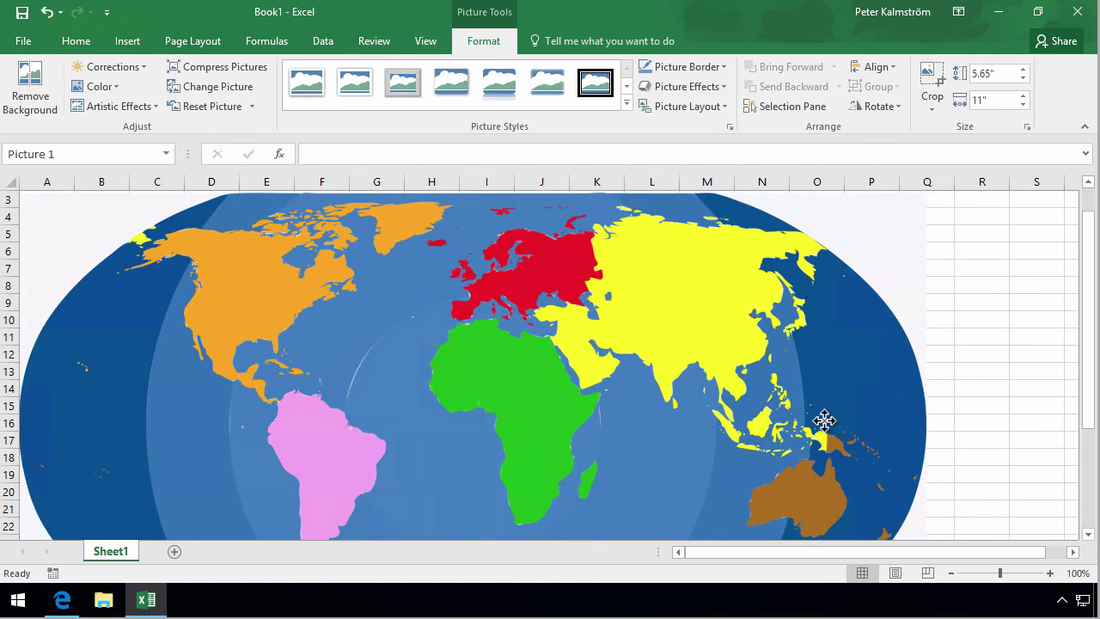
- Shrink the world map to about 7.62" wide by 3.92" high and move it up to start at row 1
left_click_drag(1090, 383, 1090, 310)
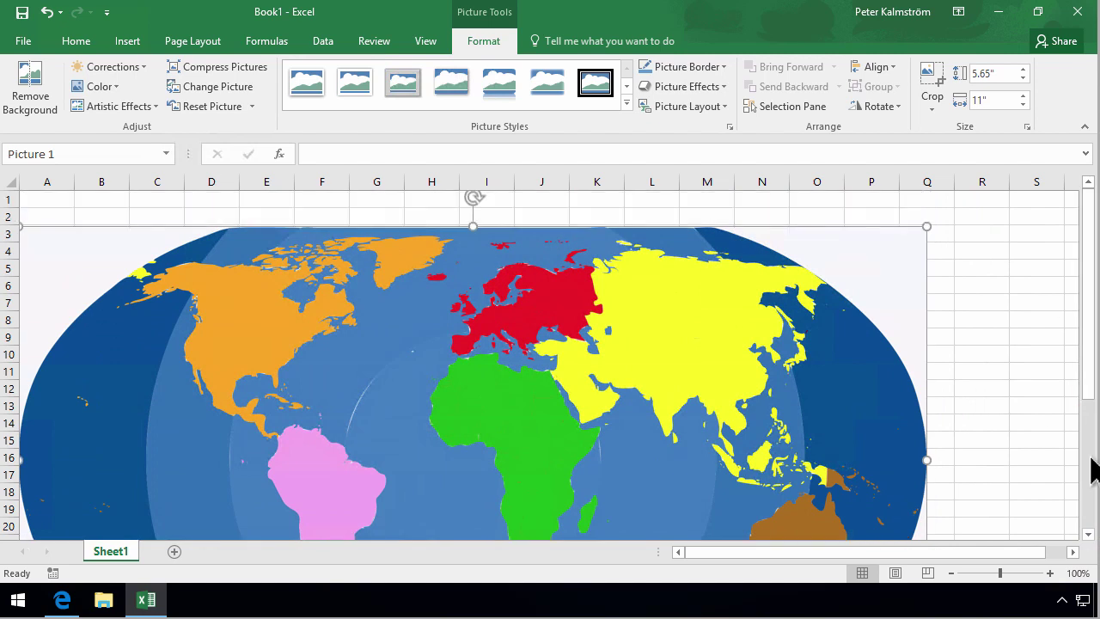
left_click(1088, 534)
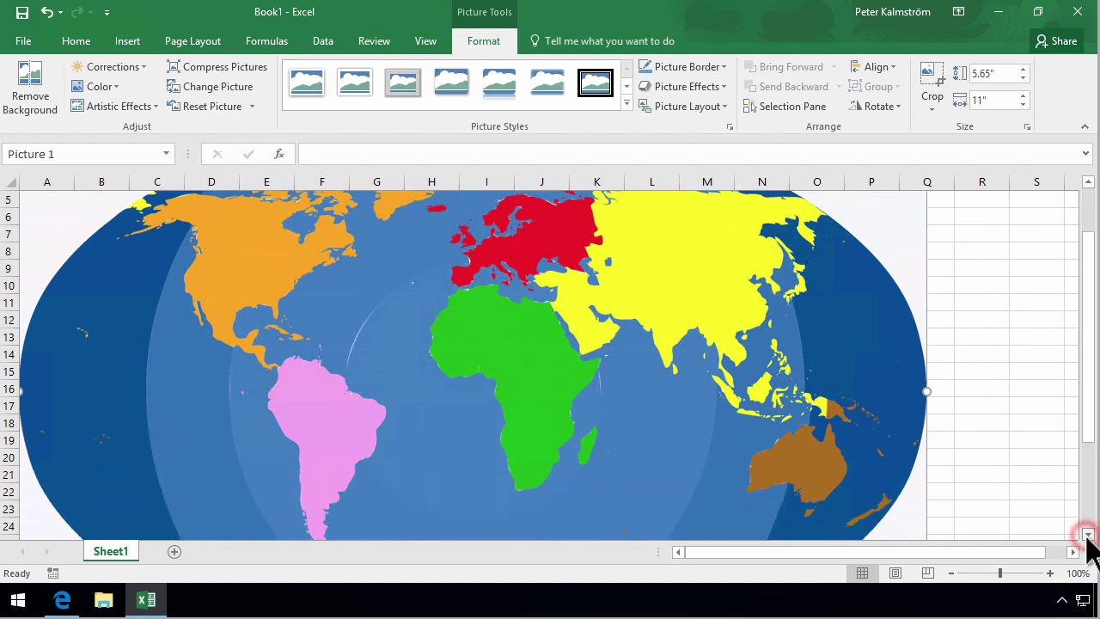
left_click(1088, 535)
left_click_drag(927, 486, 648, 344)
left_click_drag(1090, 391, 1085, 231)
left_click_drag(380, 301, 383, 264)
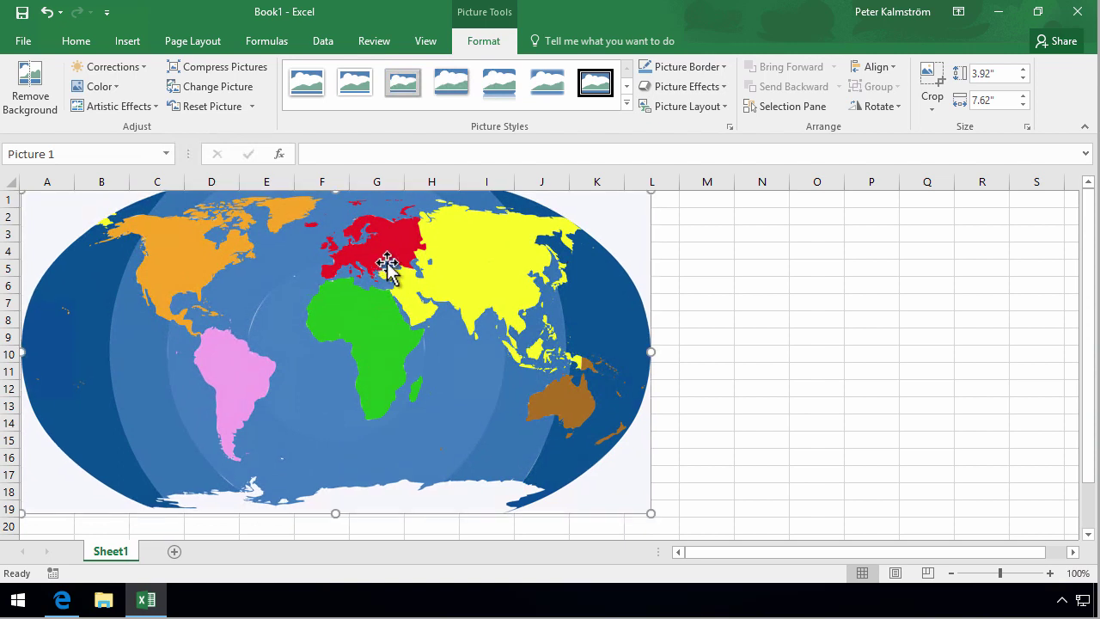
- Draw a Scribble shape around North America, about 2.68" wide by 1.85" high, and give it a red outline
left_click(120, 43)
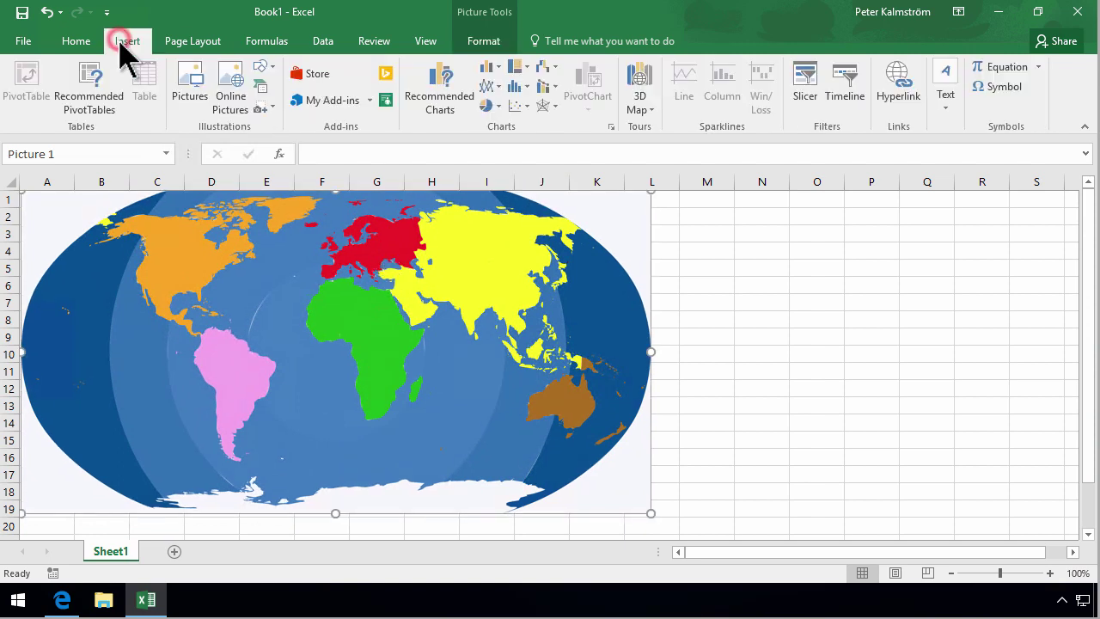
left_click(273, 69)
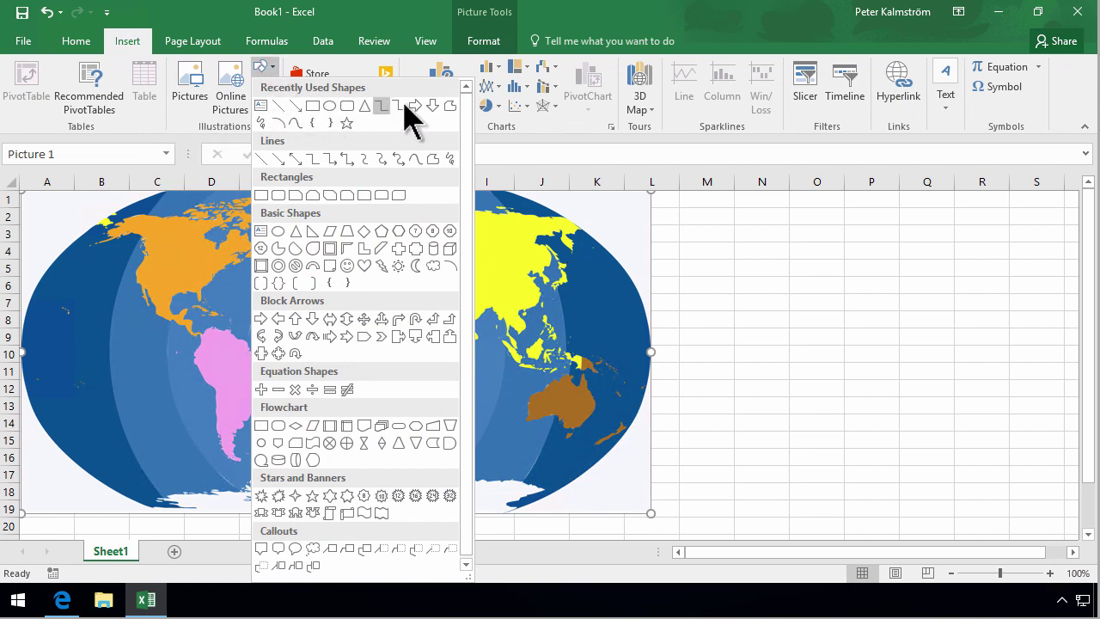
left_click(263, 124)
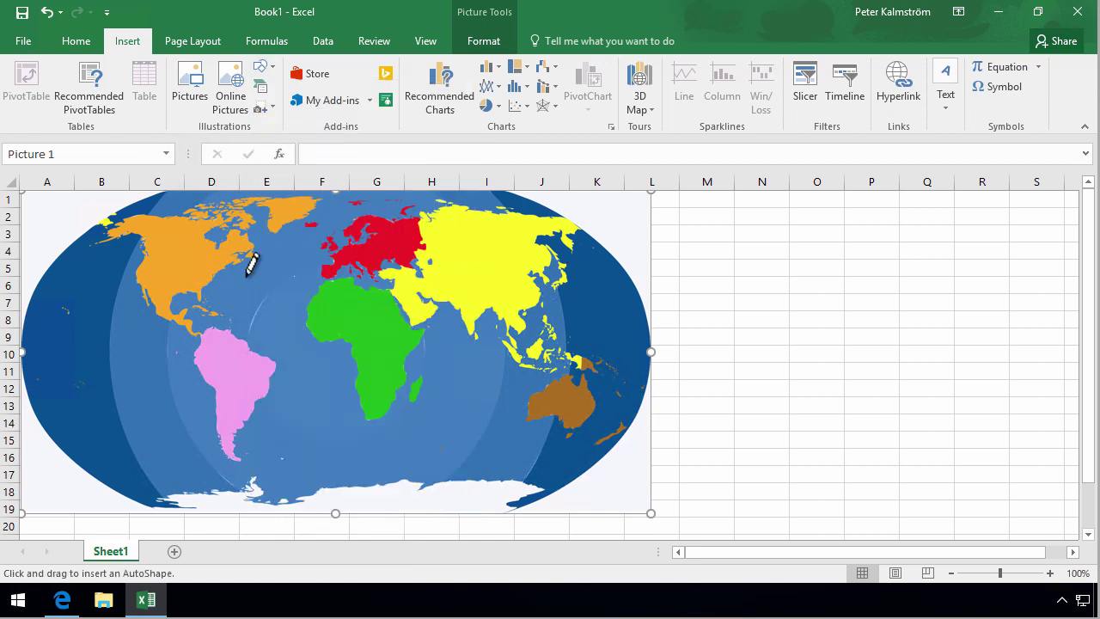
left_click(189, 335)
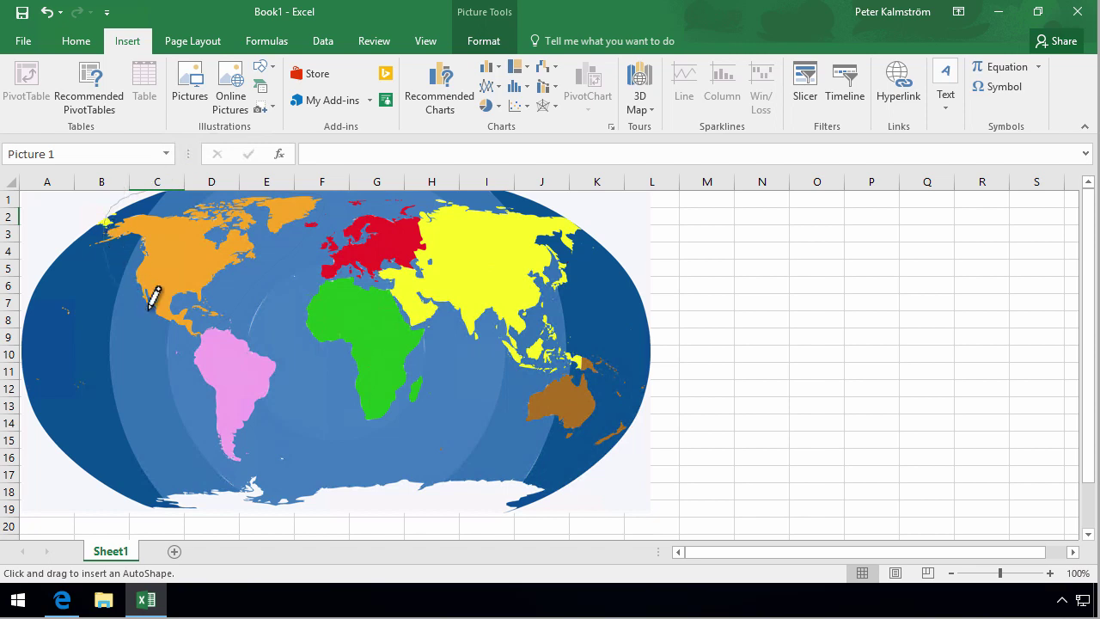
left_click_drag(186, 320, 222, 330)
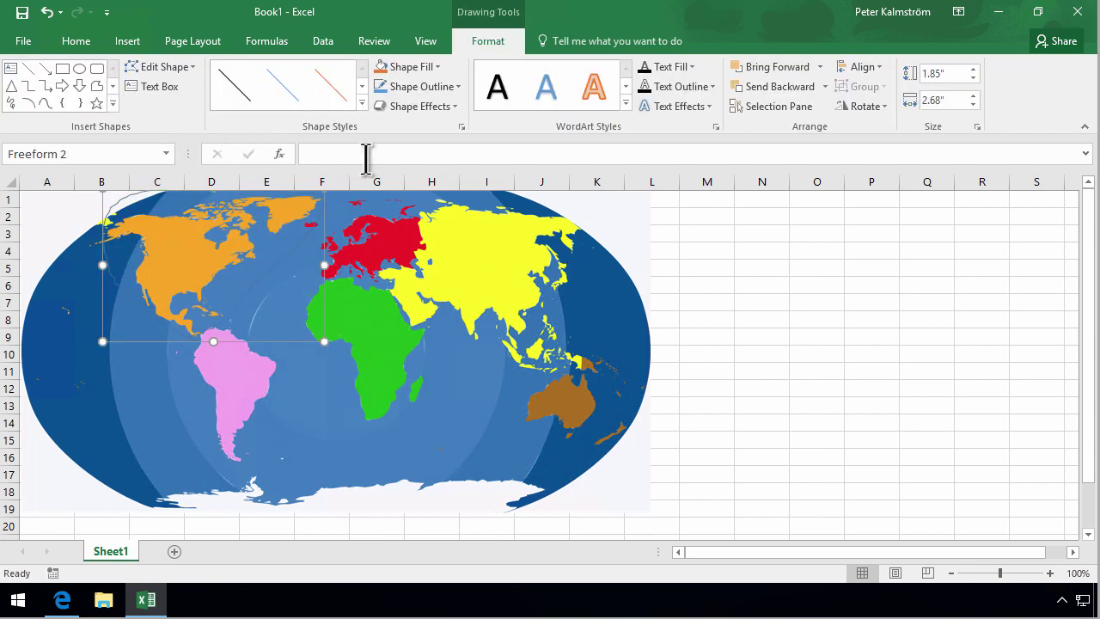
left_click(430, 87)
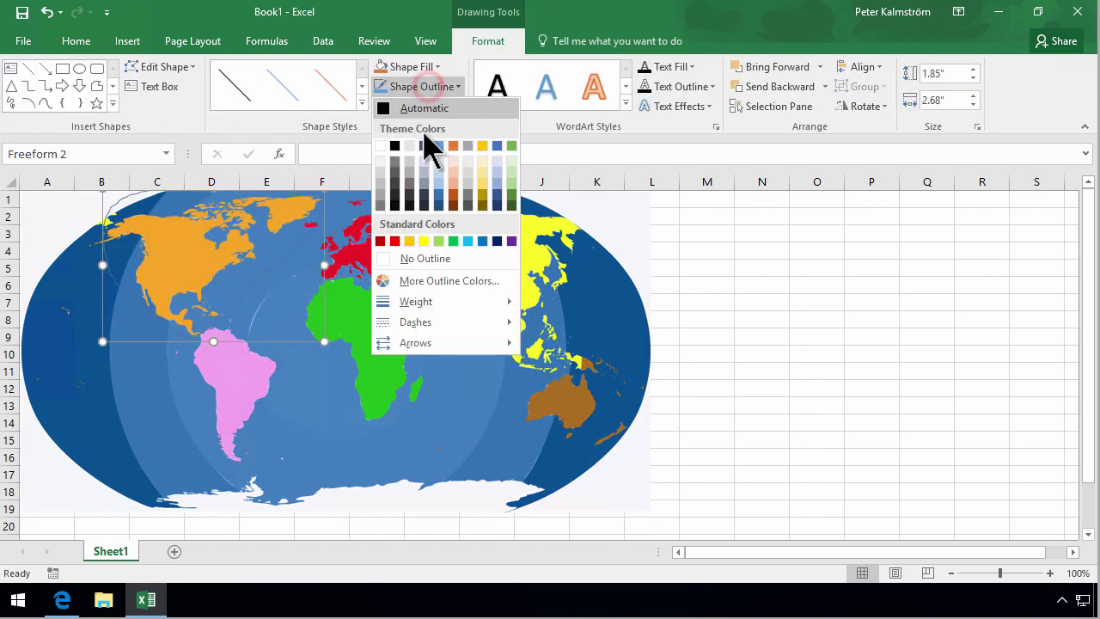
left_click(394, 241)
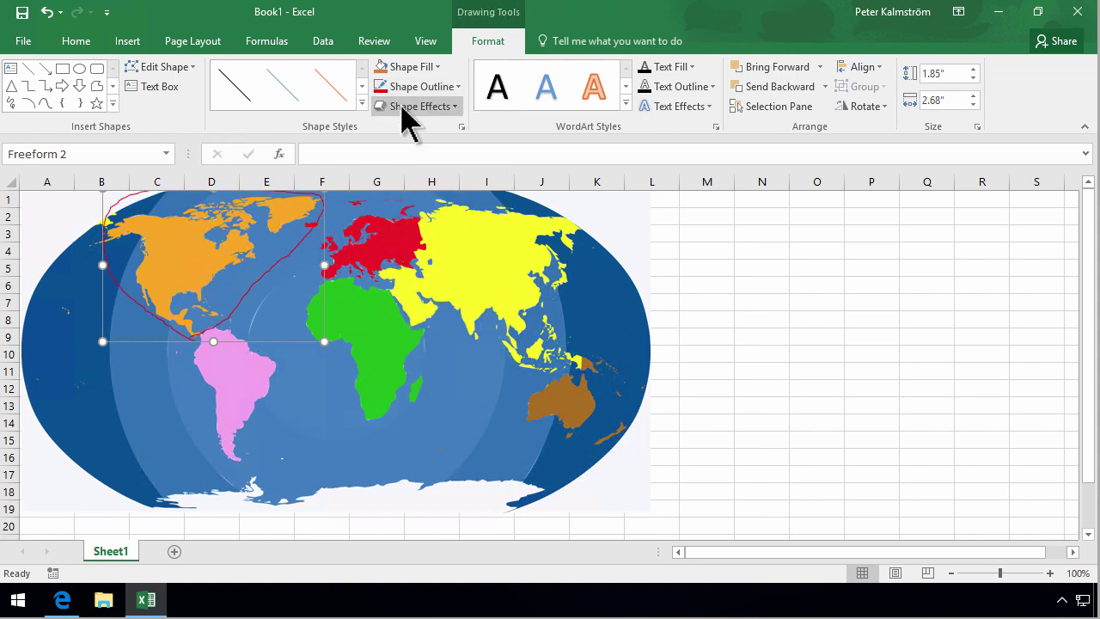
left_click(128, 40)
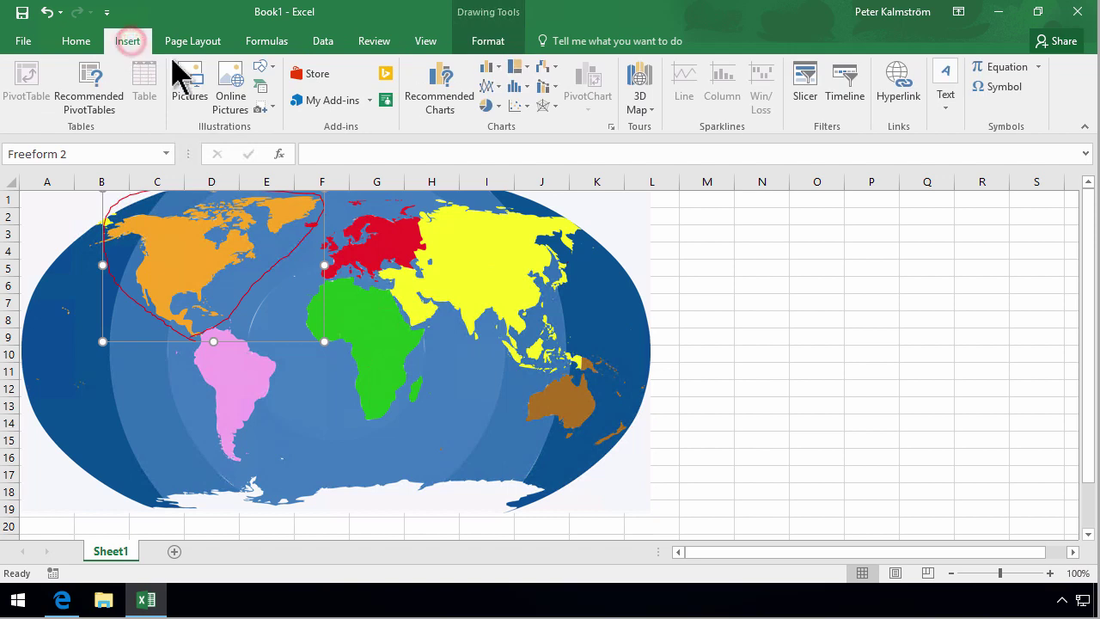
left_click(900, 96)
left_click(720, 373)
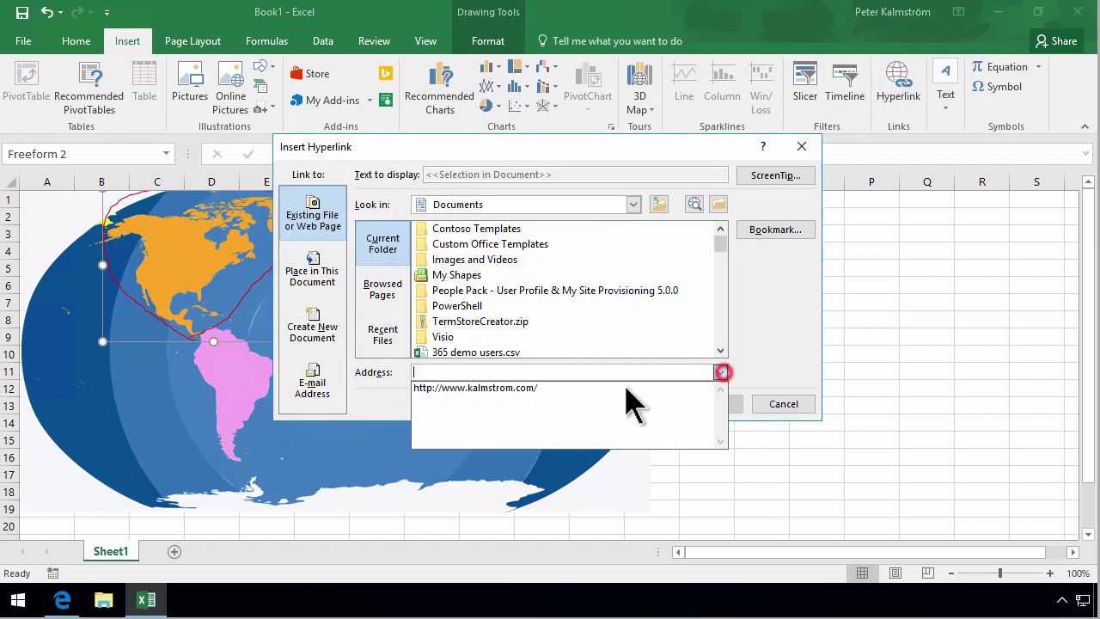
left_click(584, 387)
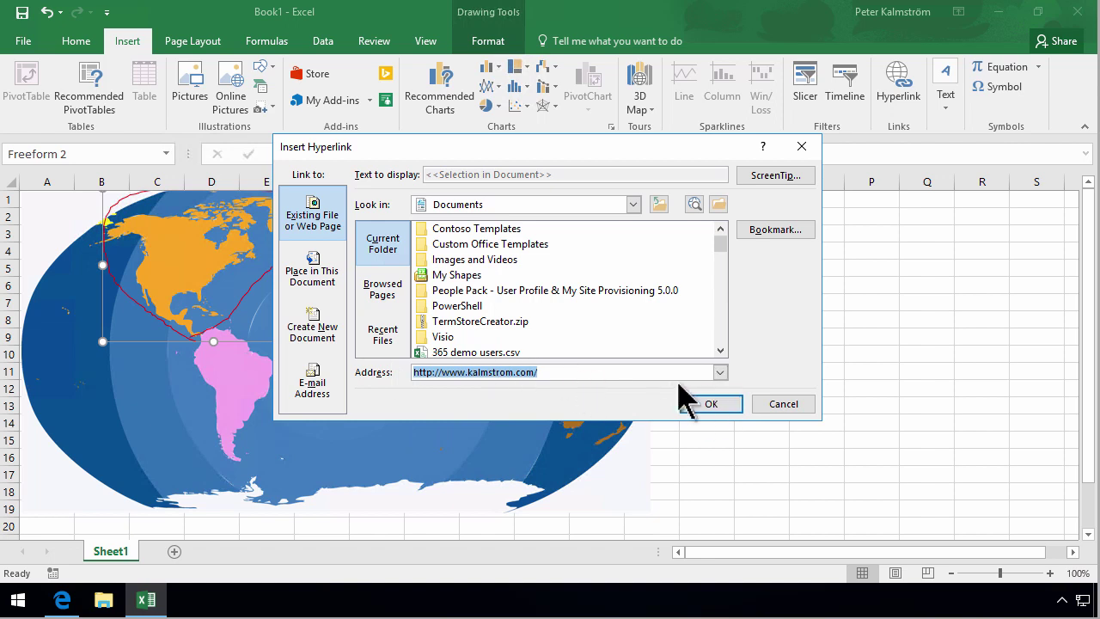
left_click(704, 405)
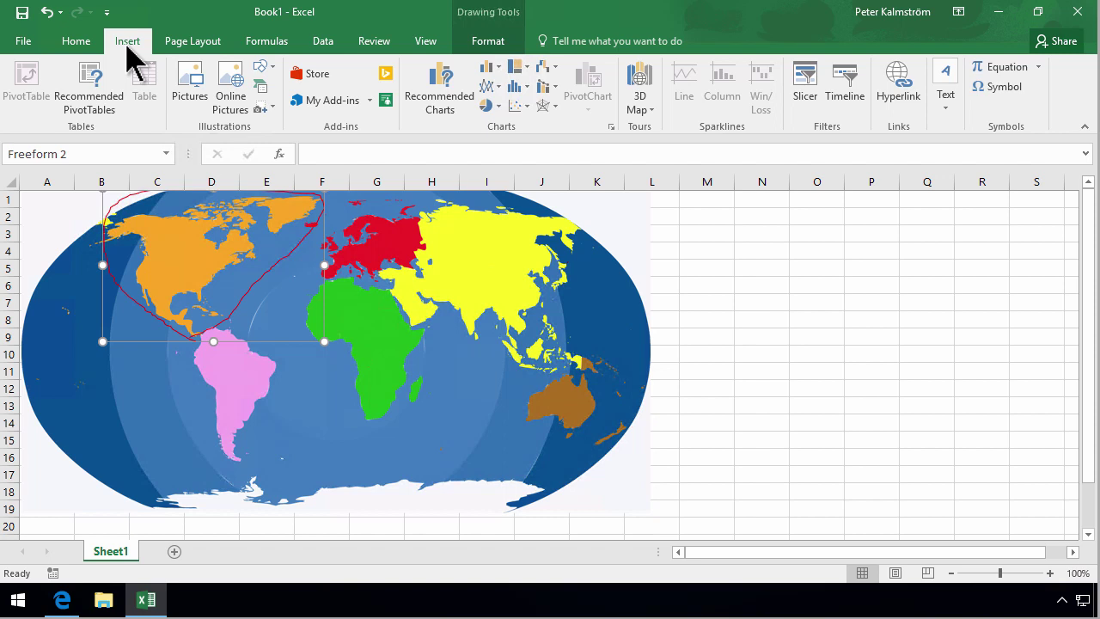
- Draw a Scribble shape around South America, about 1.35" wide by 1.99" high, and give it a red outline
left_click(273, 68)
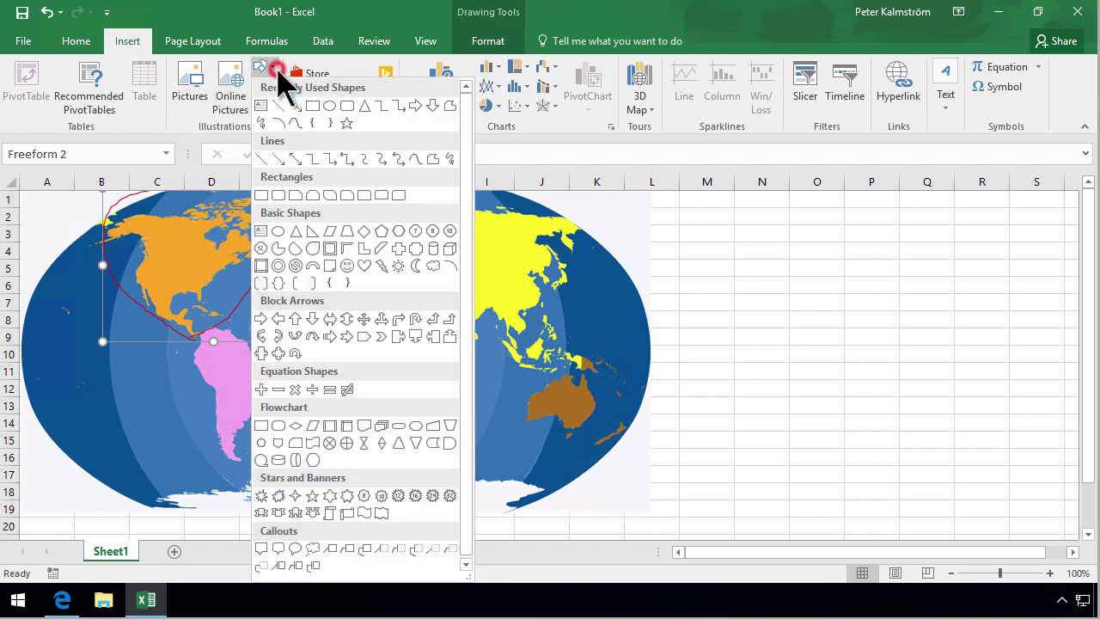
left_click(263, 122)
left_click_drag(240, 322, 182, 344)
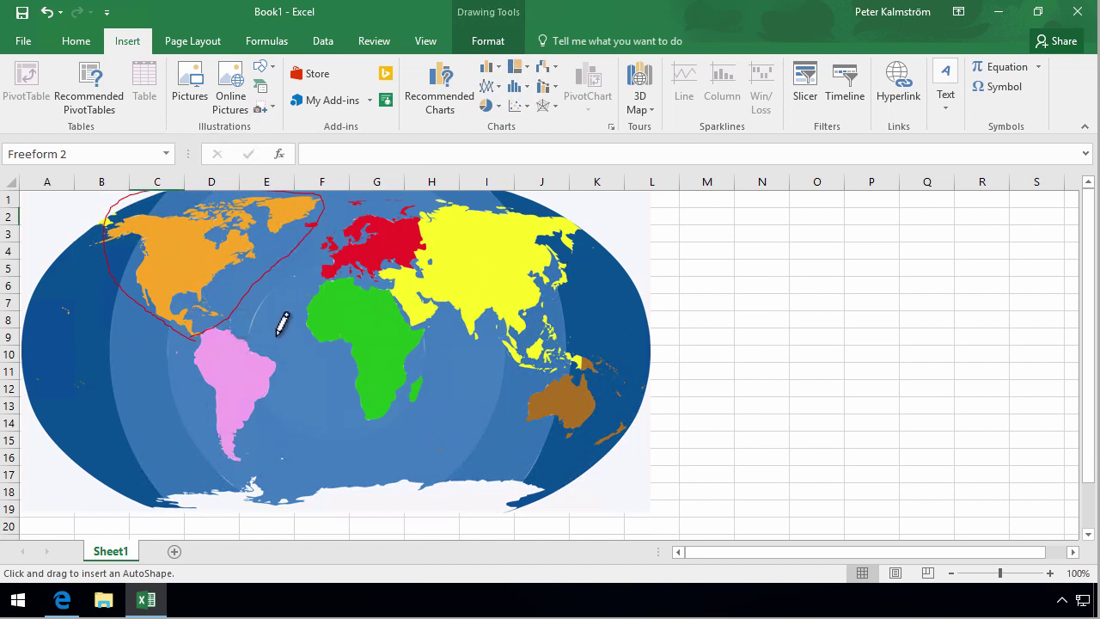
left_click_drag(223, 329, 225, 327)
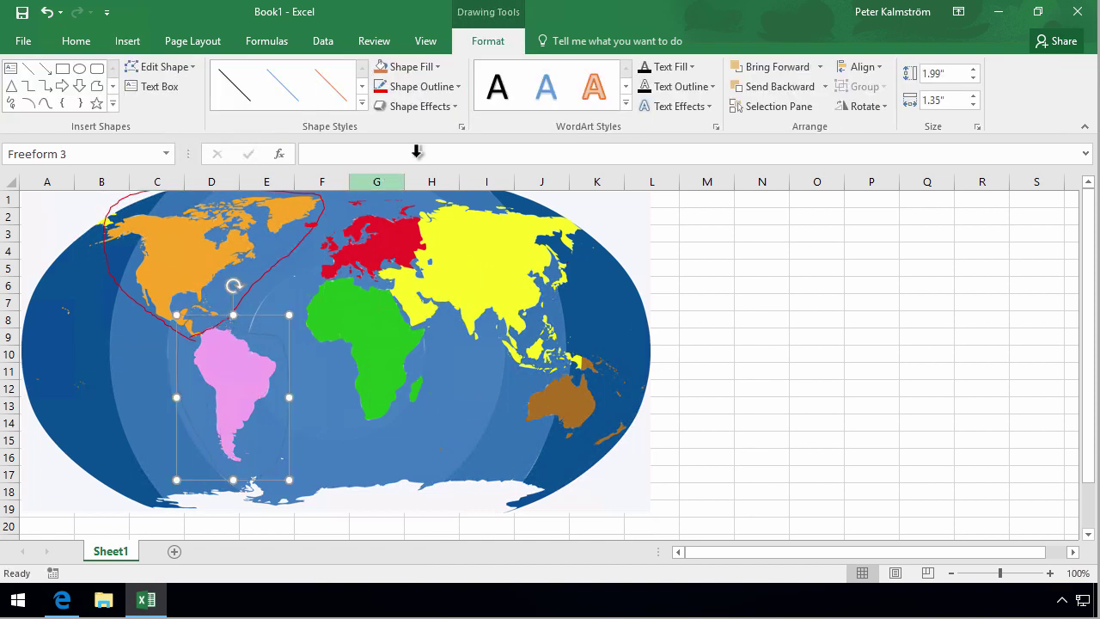
left_click(439, 90)
left_click(395, 242)
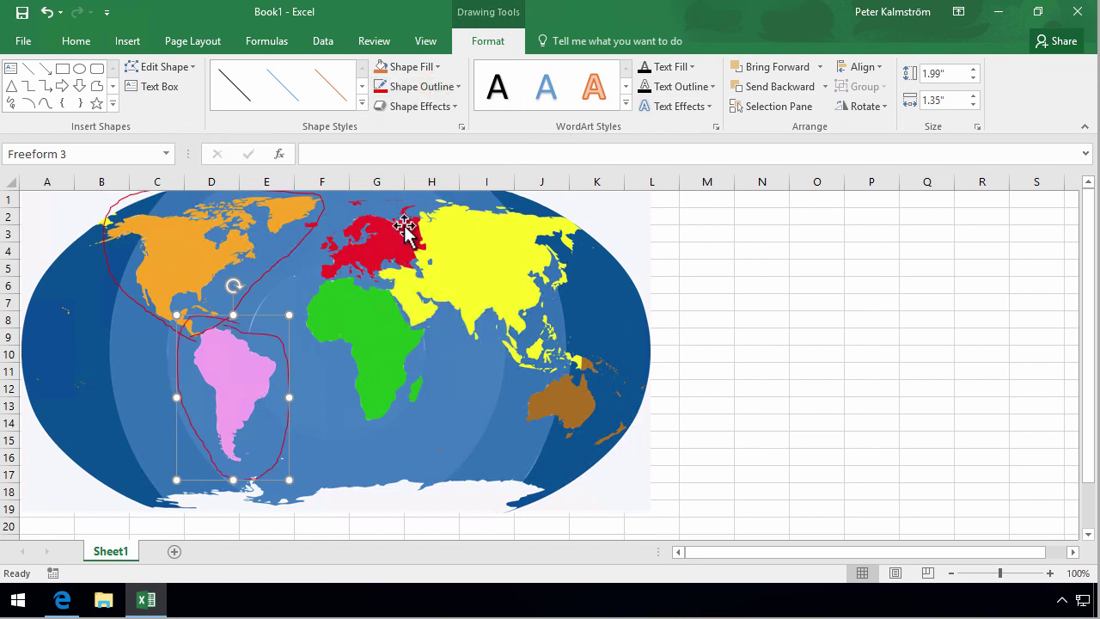
left_click(145, 38)
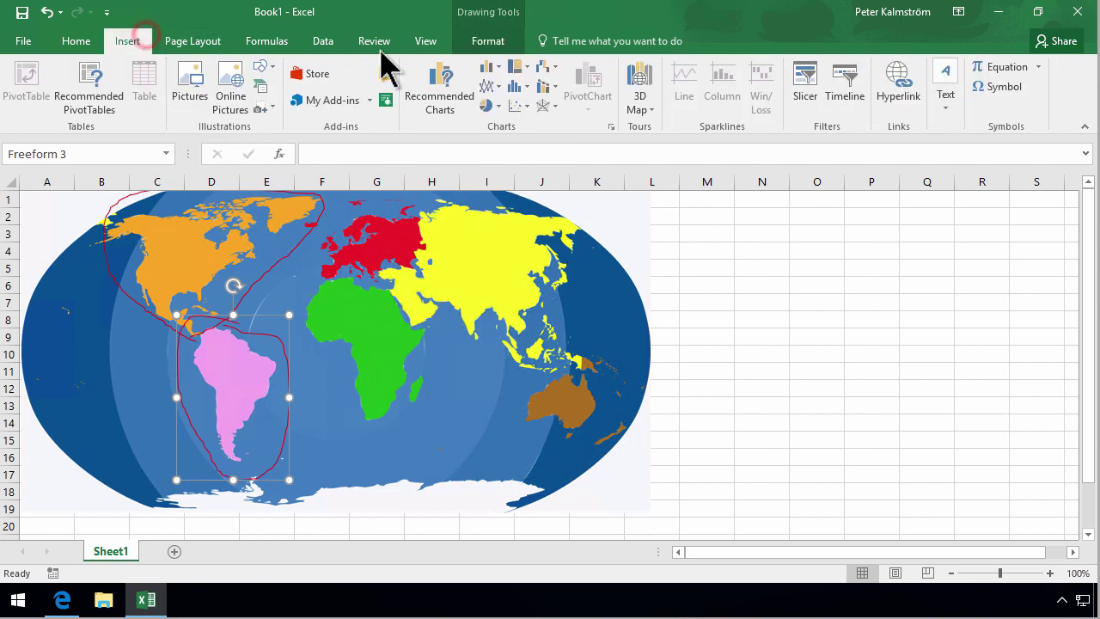
left_click(899, 86)
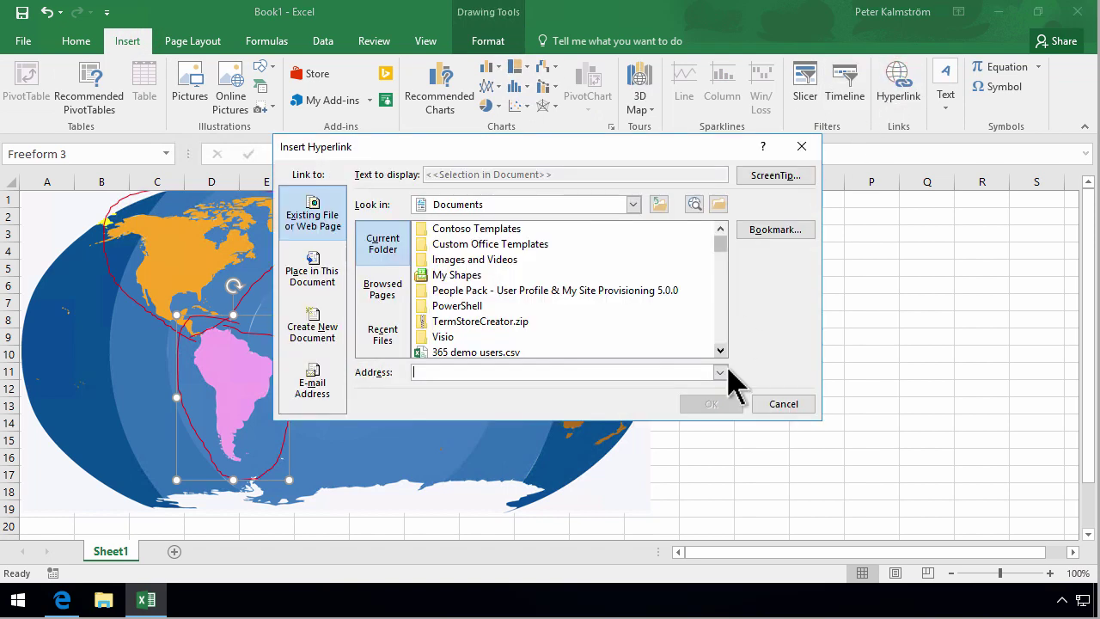
left_click(726, 372)
left_click(631, 386)
left_click(710, 405)
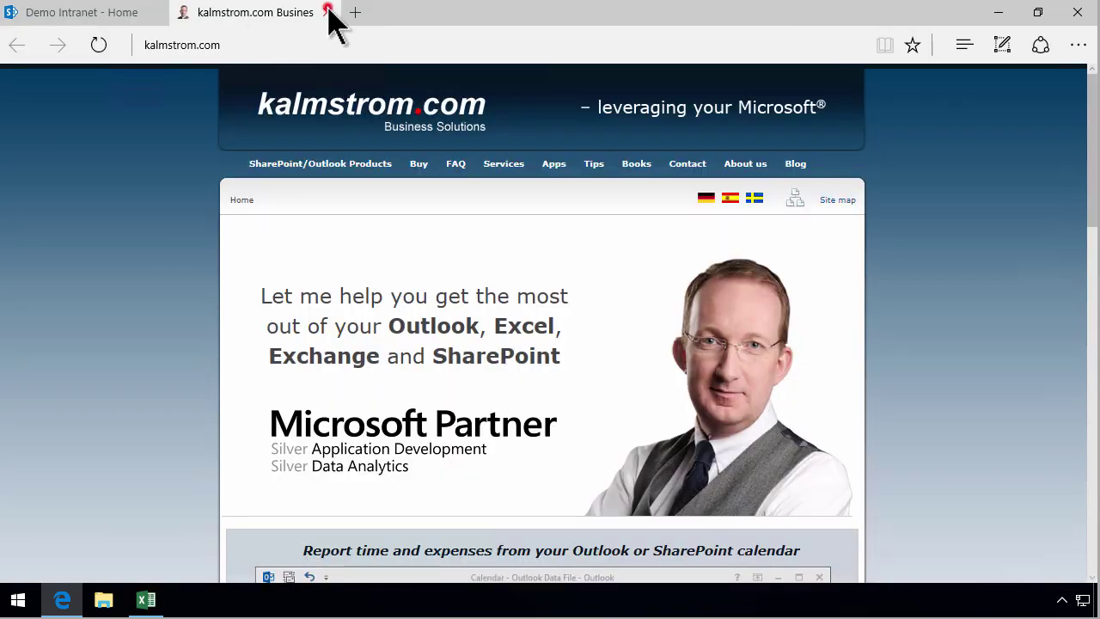
- Close the kalmstrom.com page and, back in Excel, set the shape around South America to no outline and deselect it
left_click(328, 11)
left_click(147, 599)
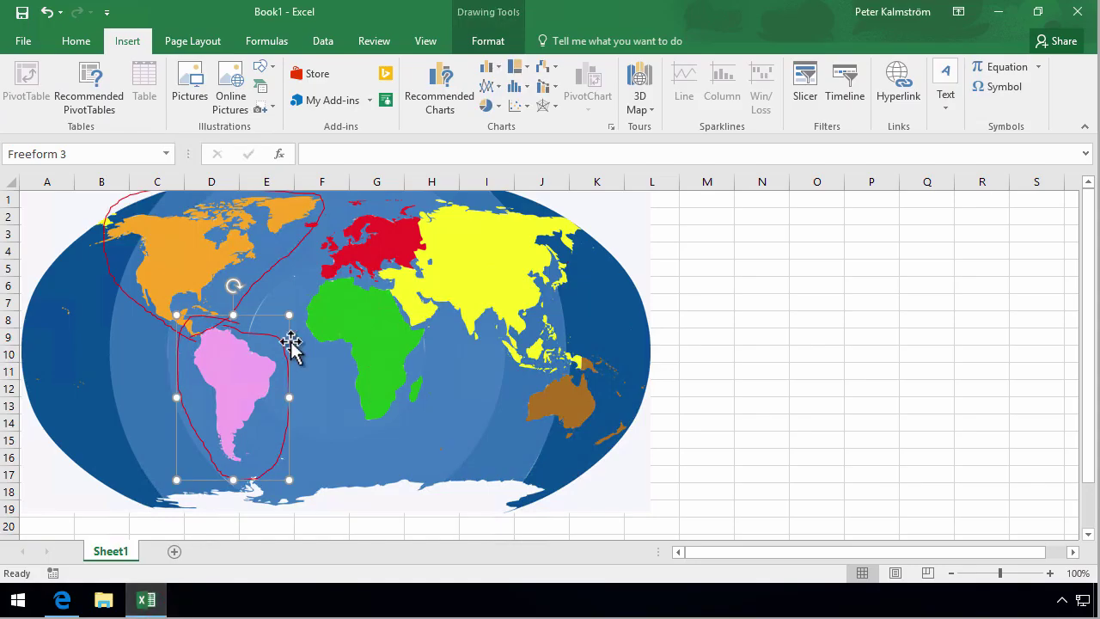
left_click(484, 43)
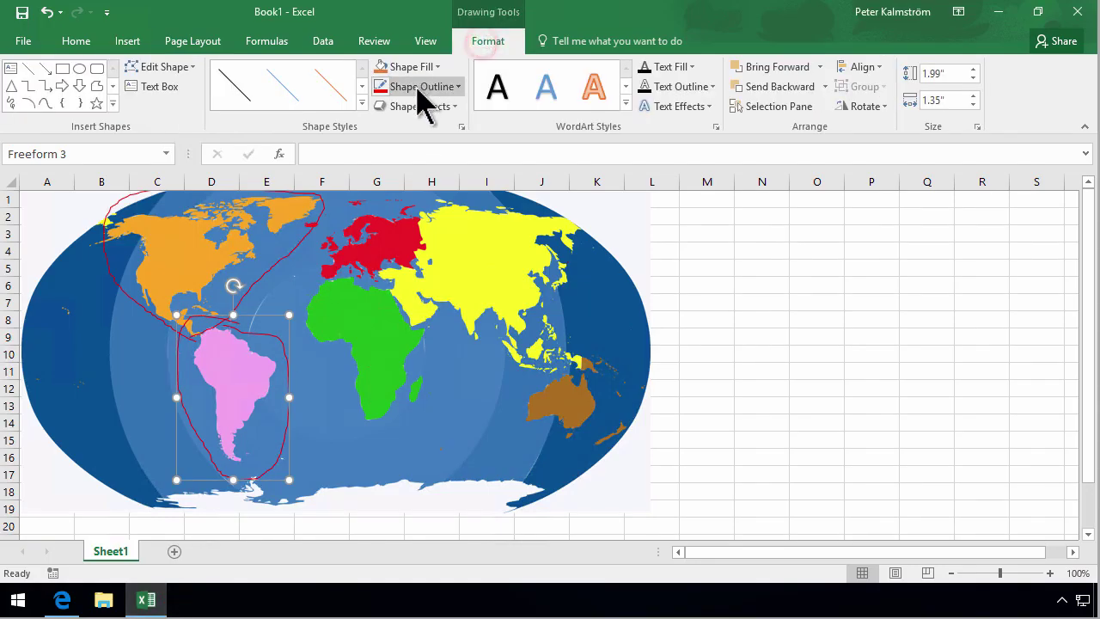
left_click(458, 86)
left_click(397, 256)
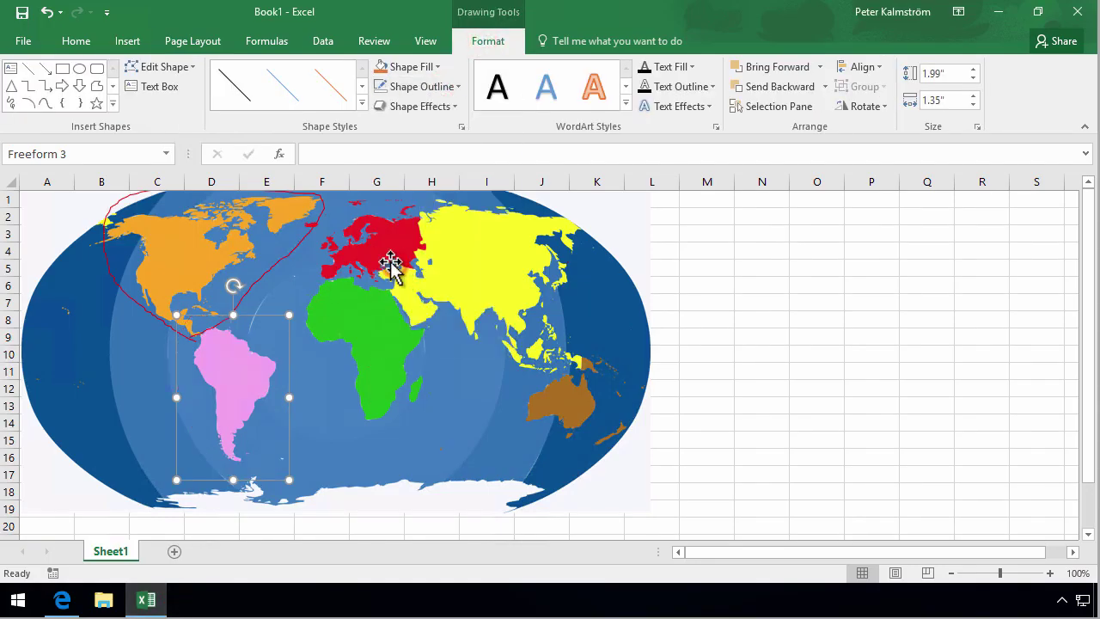
left_click(329, 221)
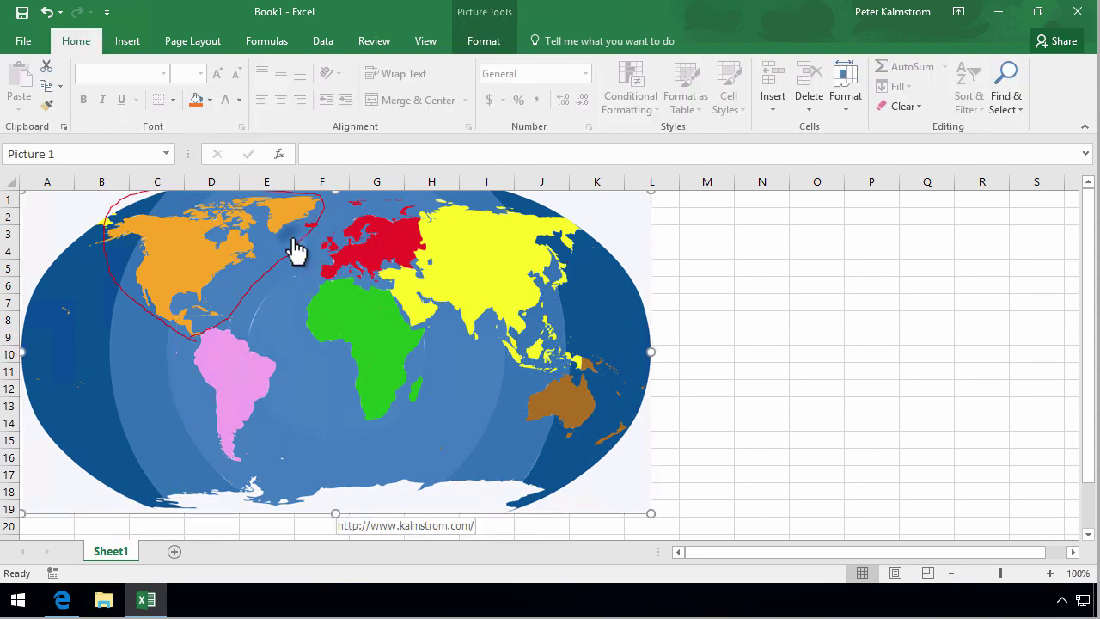
- Set the freeform shape around North America to no outline
right_click(295, 244)
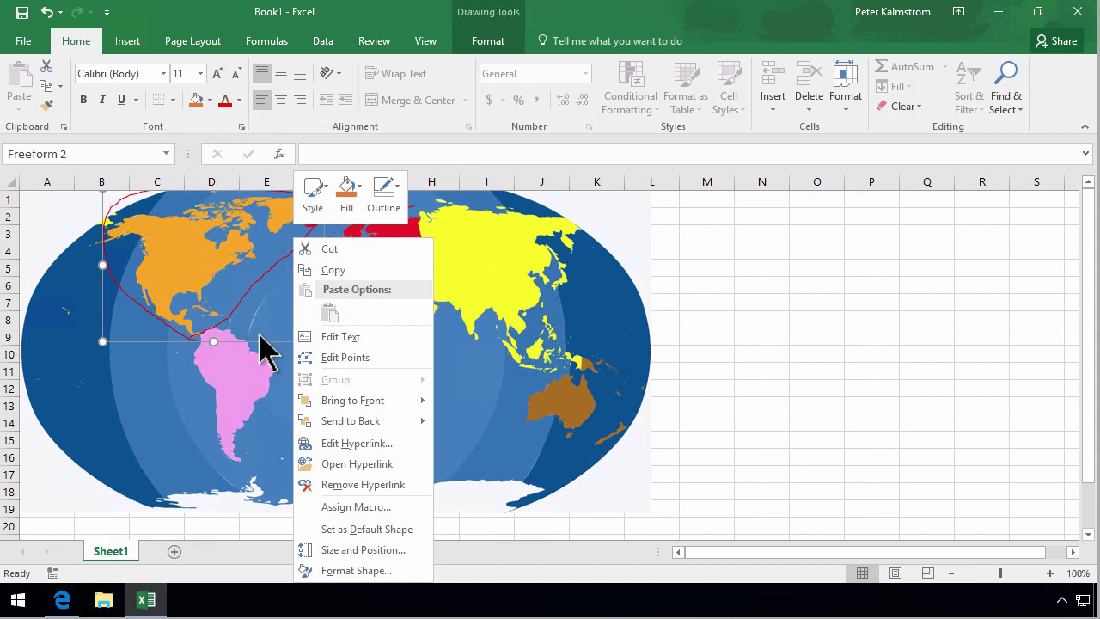
left_click(499, 40)
left_click(441, 88)
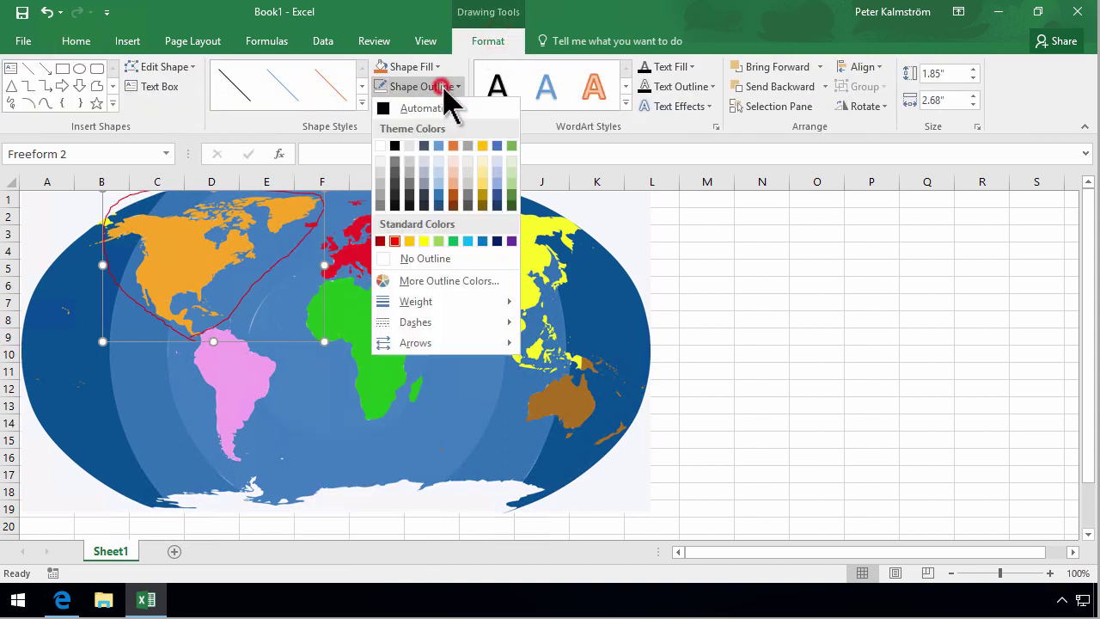
left_click(414, 259)
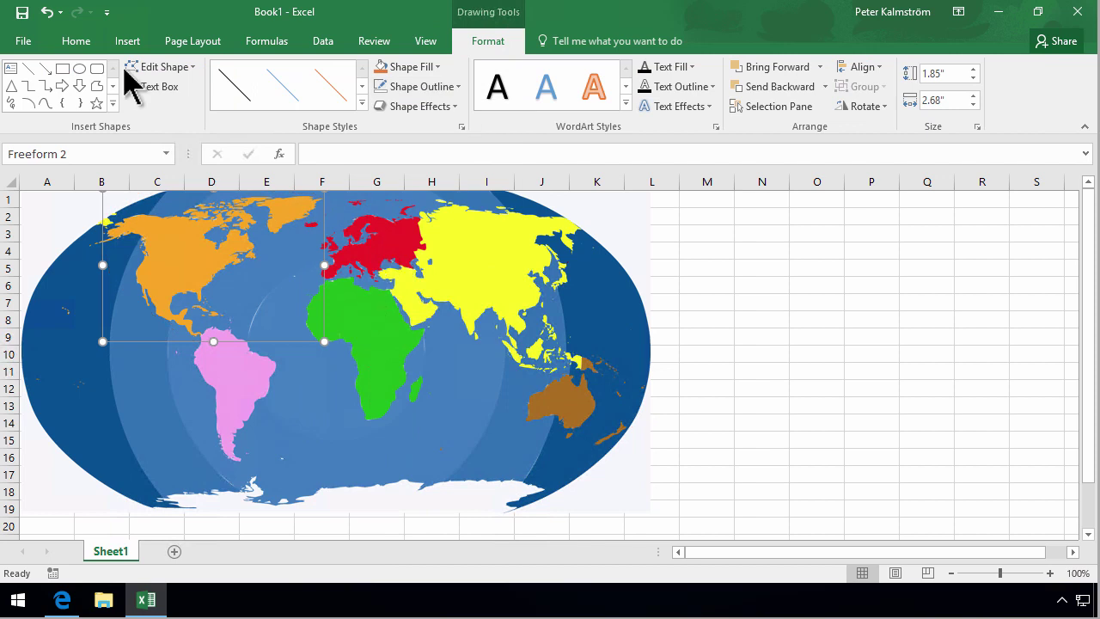
- Start saving the workbook as a new file in the Site Pages library of the kdemo13 SharePoint site
left_click(19, 41)
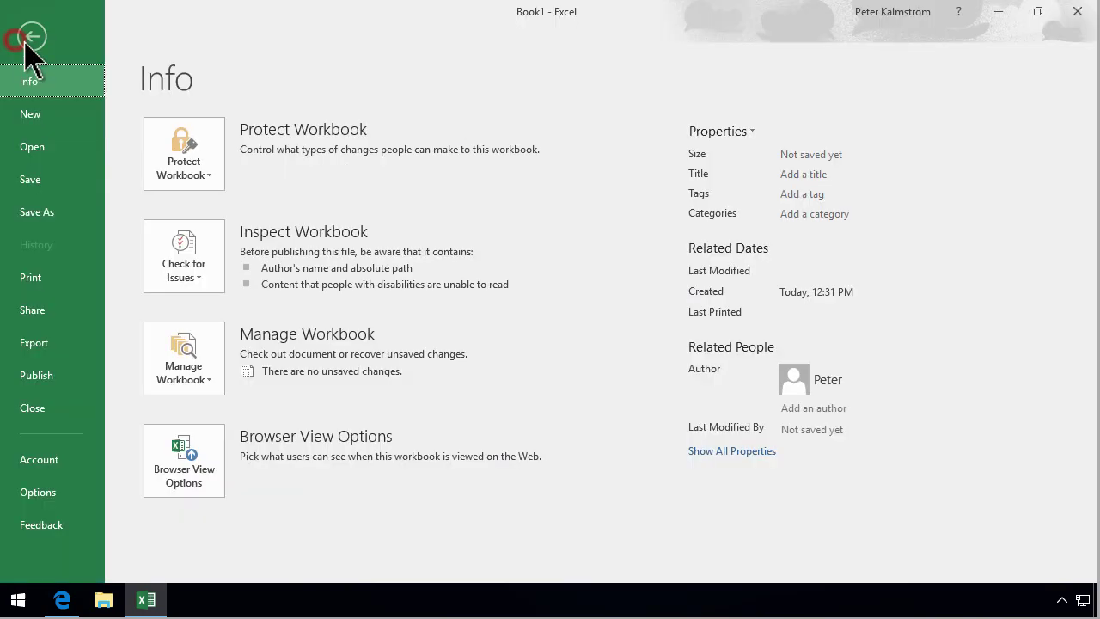
left_click(47, 213)
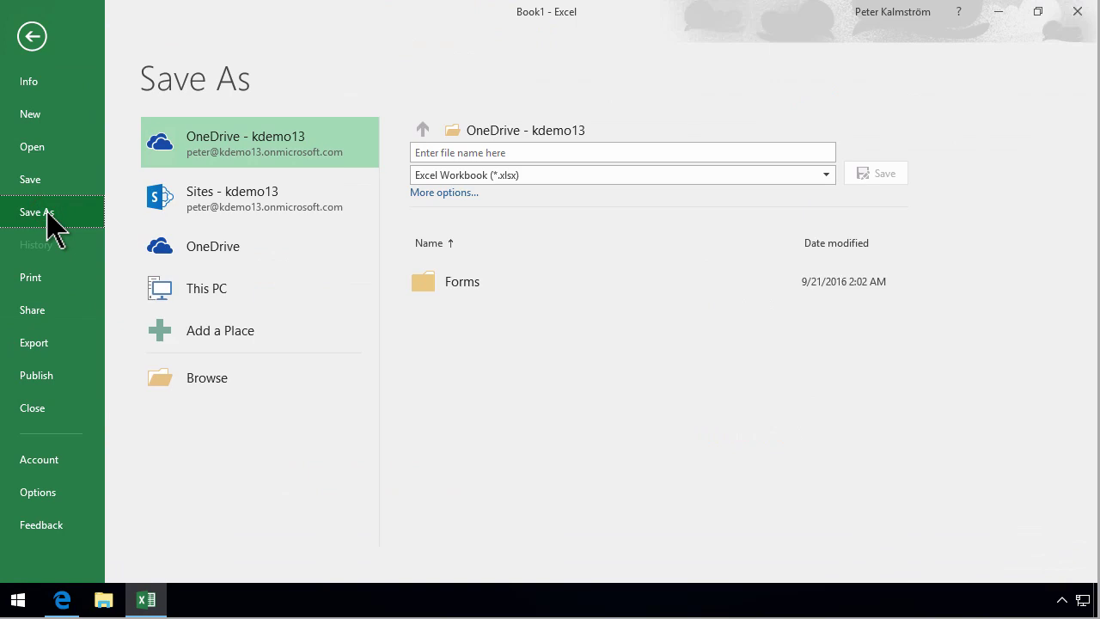
left_click(250, 193)
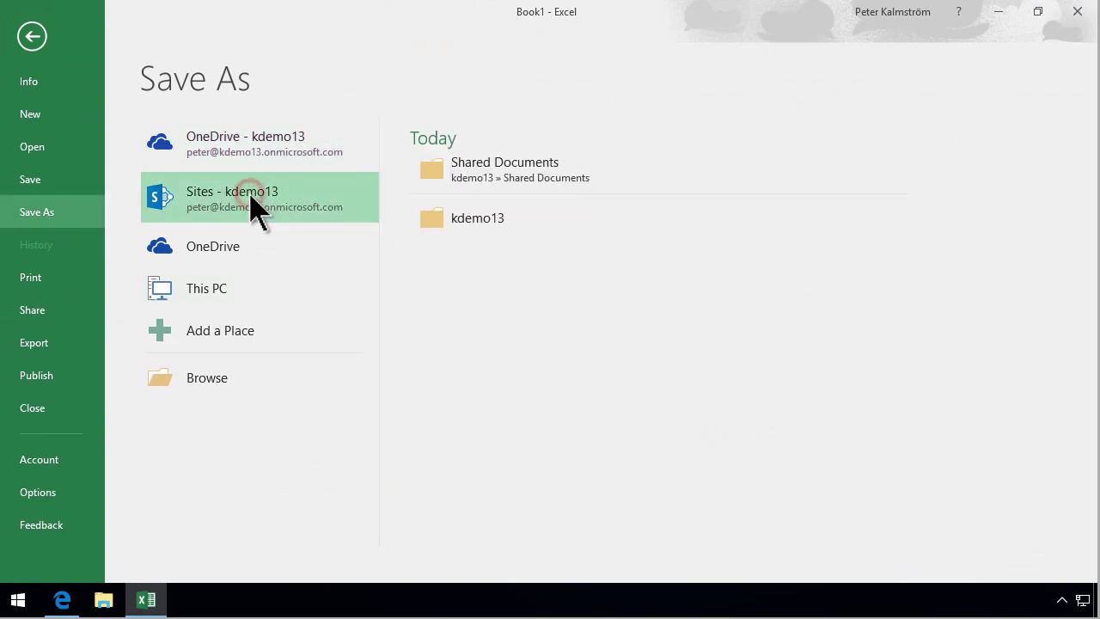
left_click(489, 171)
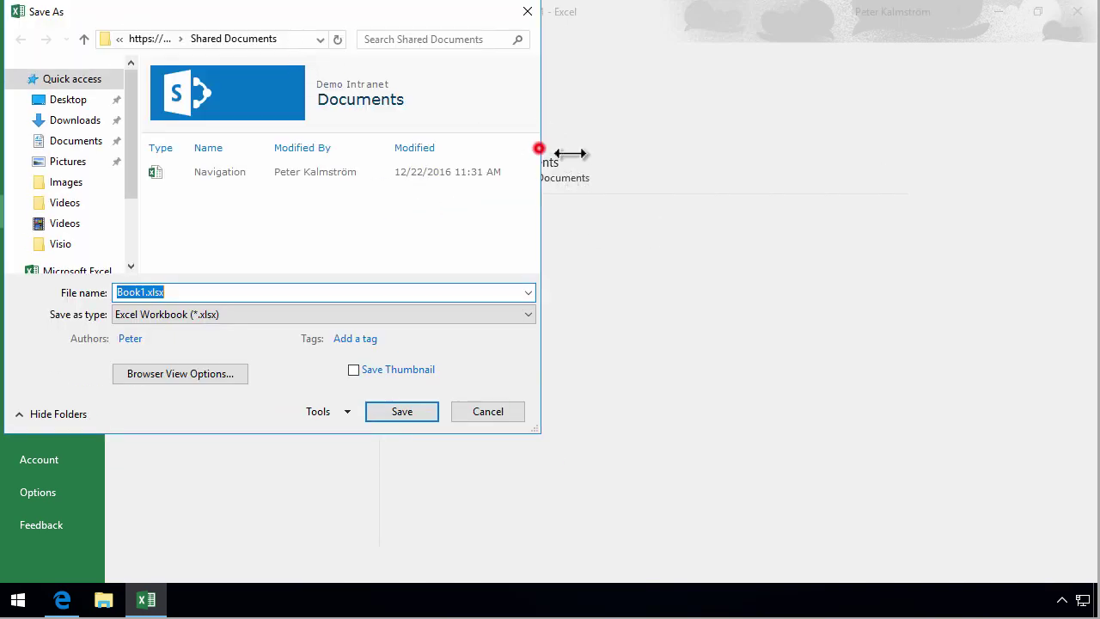
left_click_drag(539, 148, 945, 203)
left_click(311, 40)
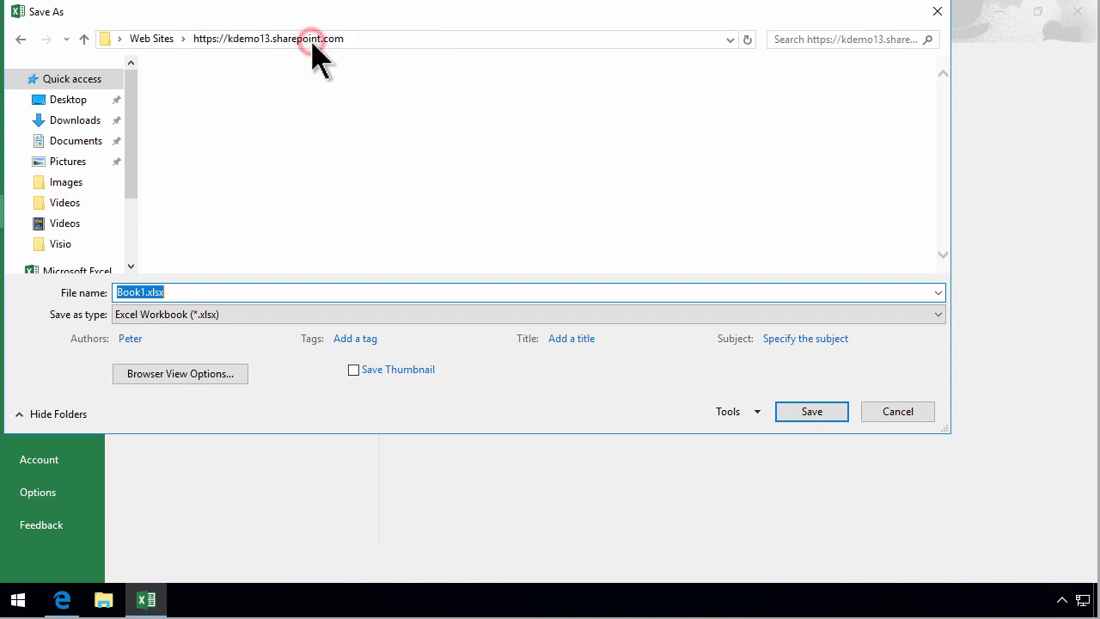
left_click(200, 246)
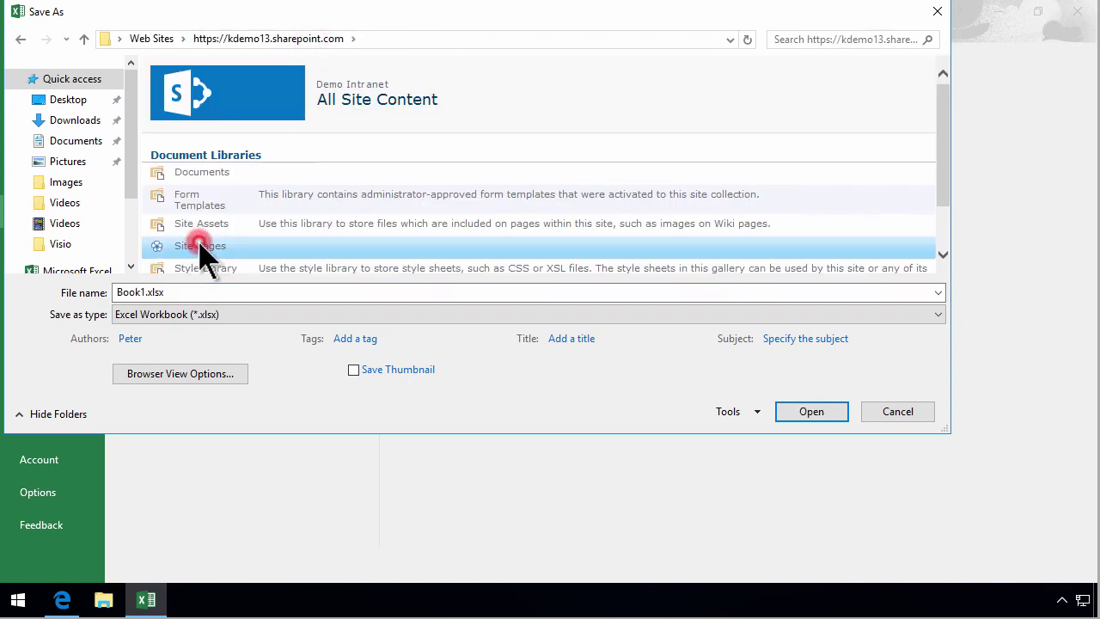
- Name the file Navigation and choose Web Page (*.htm;*.html) as its file type
mouse_move(119, 293)
left_mouse_down()
mouse_move(74, 292)
mouse_move(116, 275)
left_mouse_up()
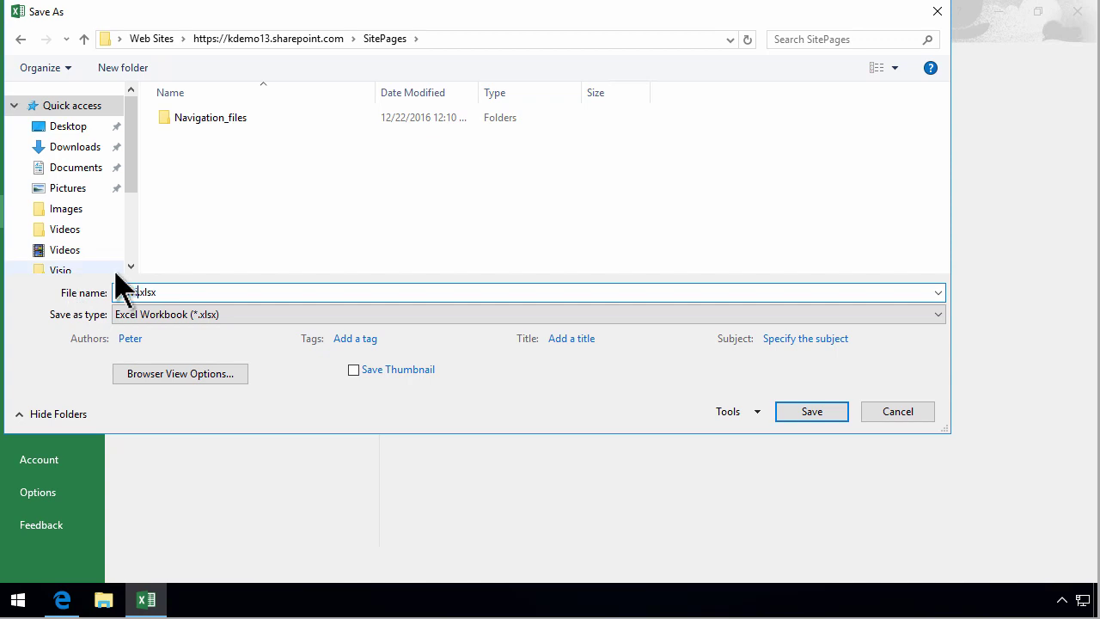
left_click(211, 314)
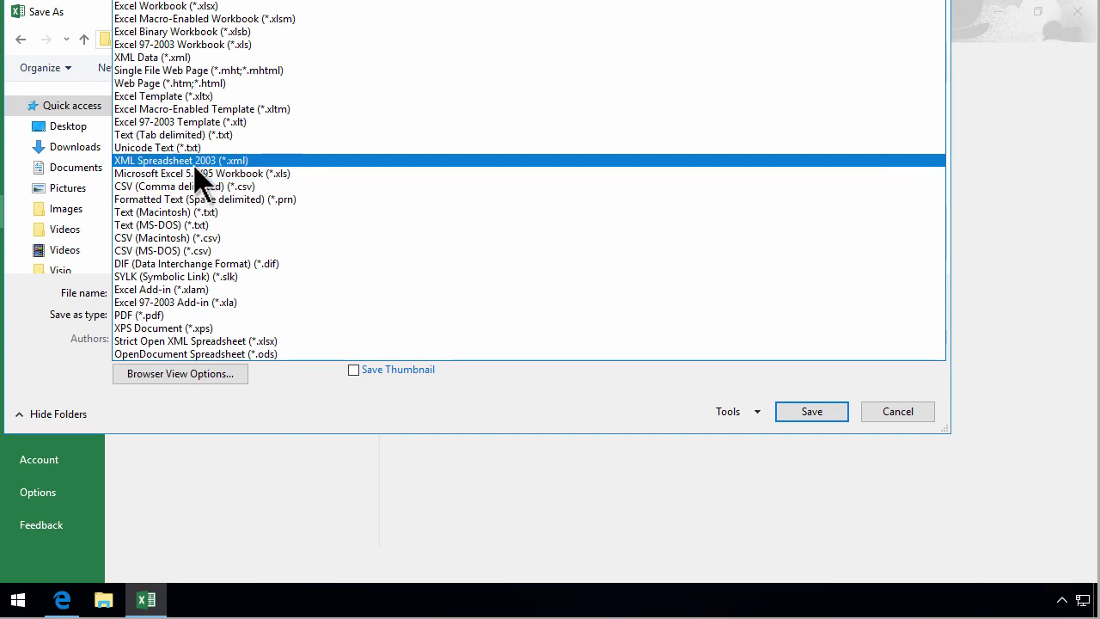
left_click(206, 83)
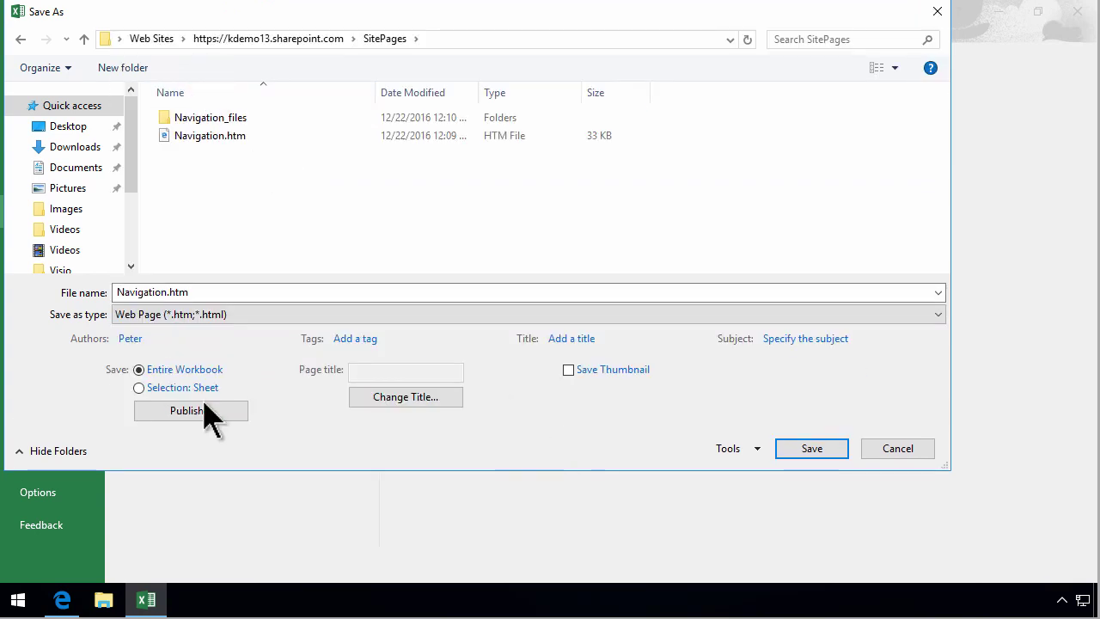
- Publish only the sheet as Navigation.htm, with AutoRepublish turned on for every save of the workbook
left_click(139, 387)
left_click(190, 411)
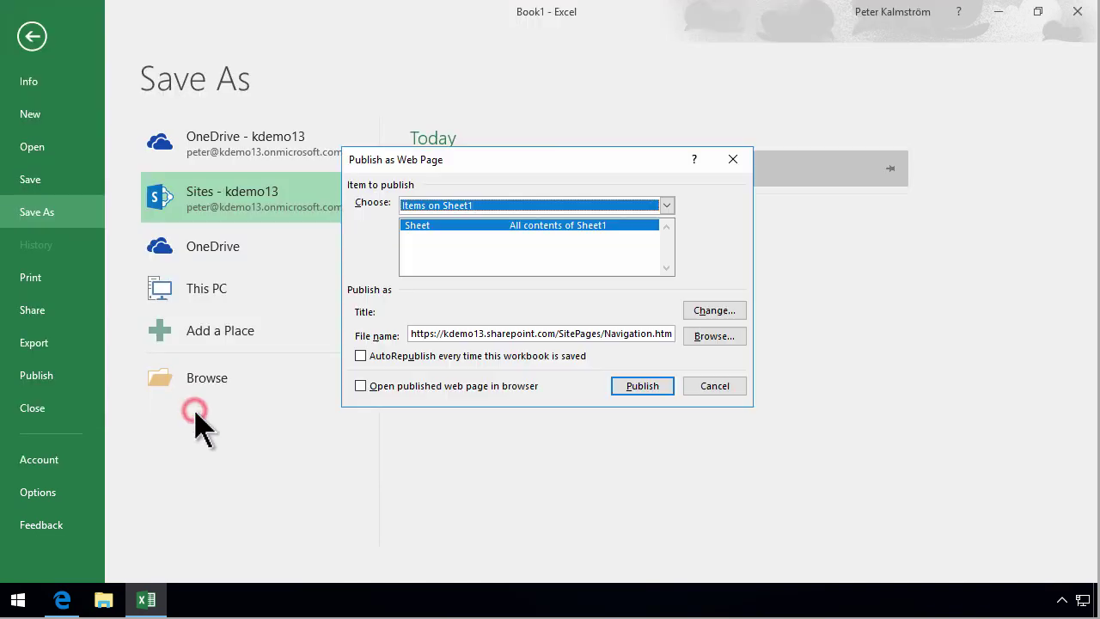
left_click(361, 355)
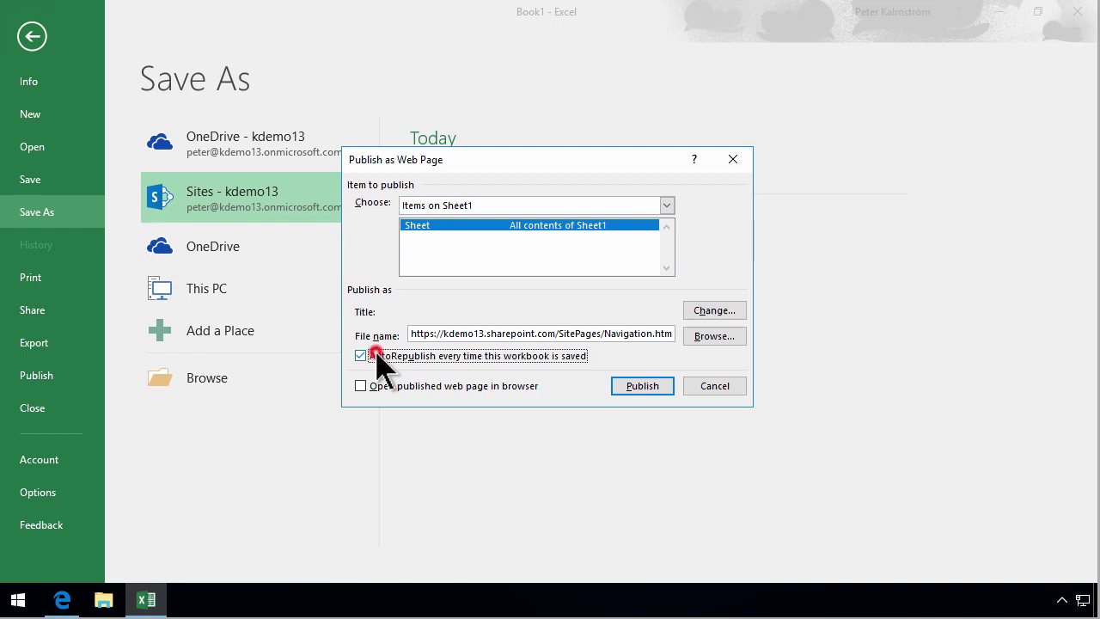
left_click(650, 386)
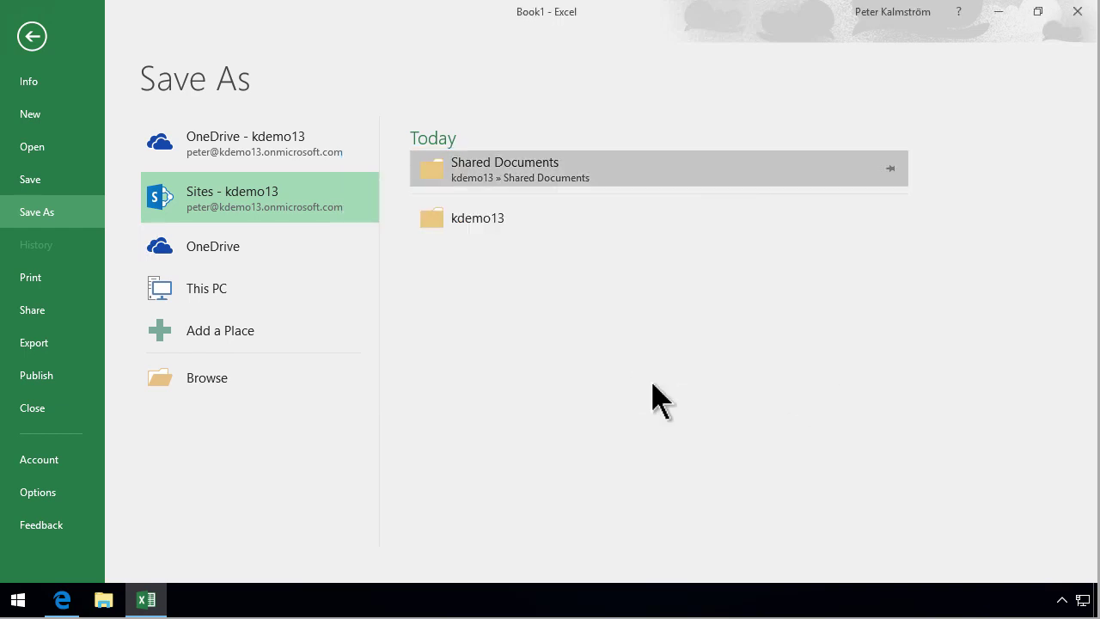
- Save the workbook itself as Navigation.xlsx in the local Documents folder
left_click(483, 348)
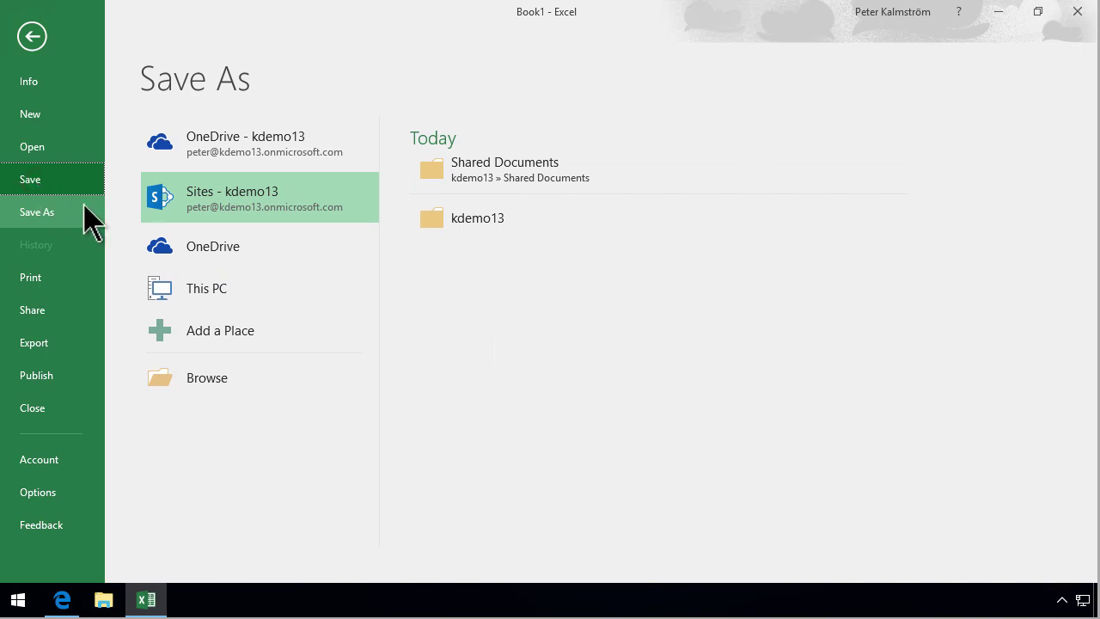
left_click(215, 386)
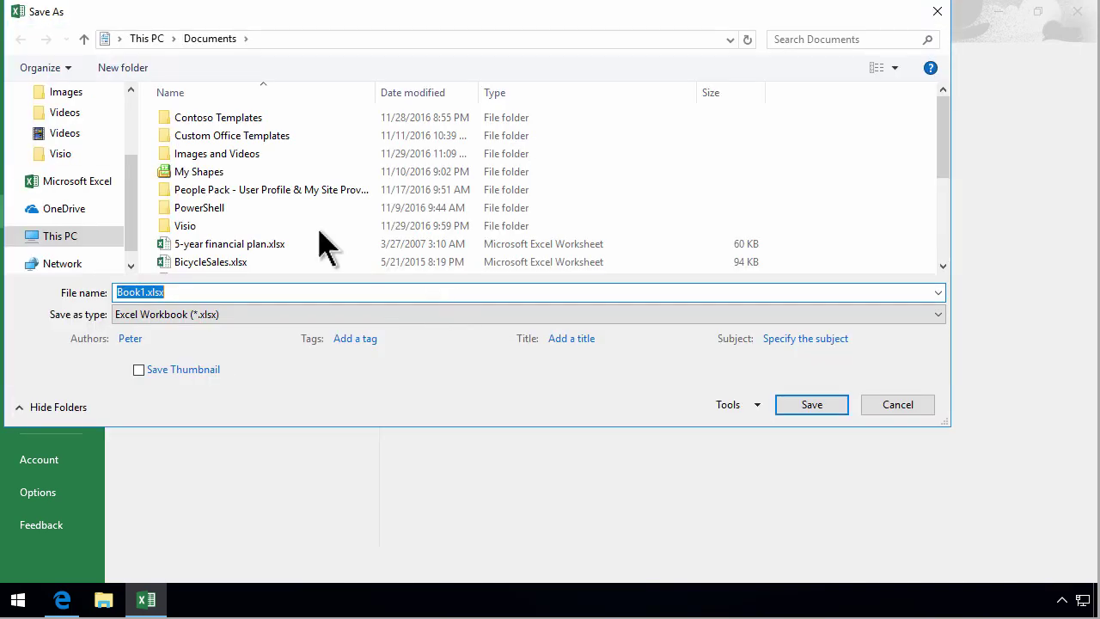
left_click(139, 292)
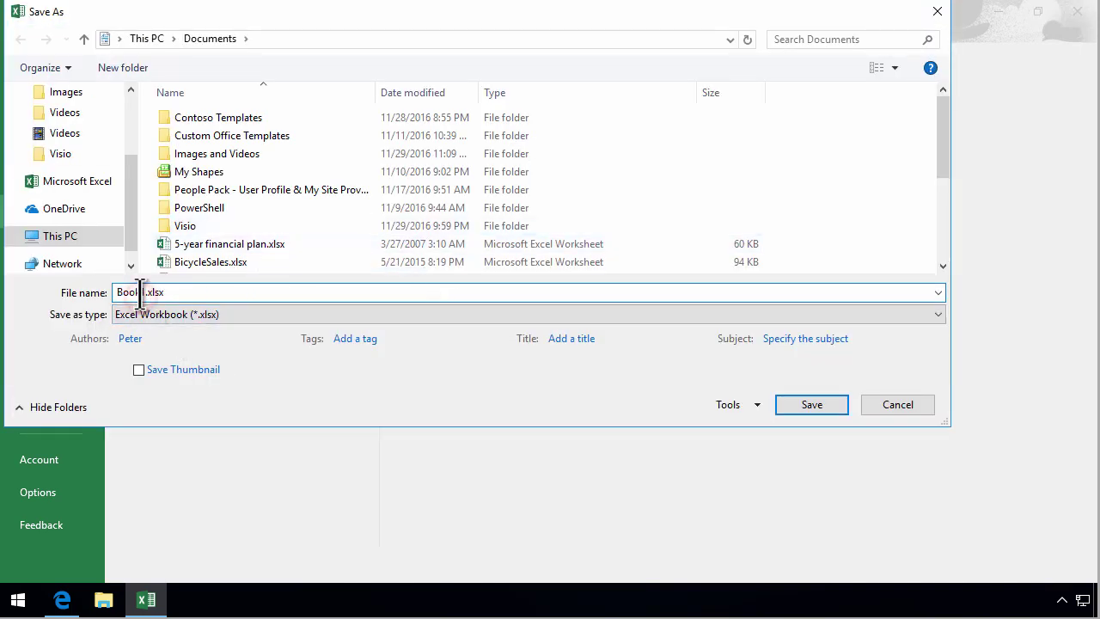
left_click_drag(139, 292, 94, 296)
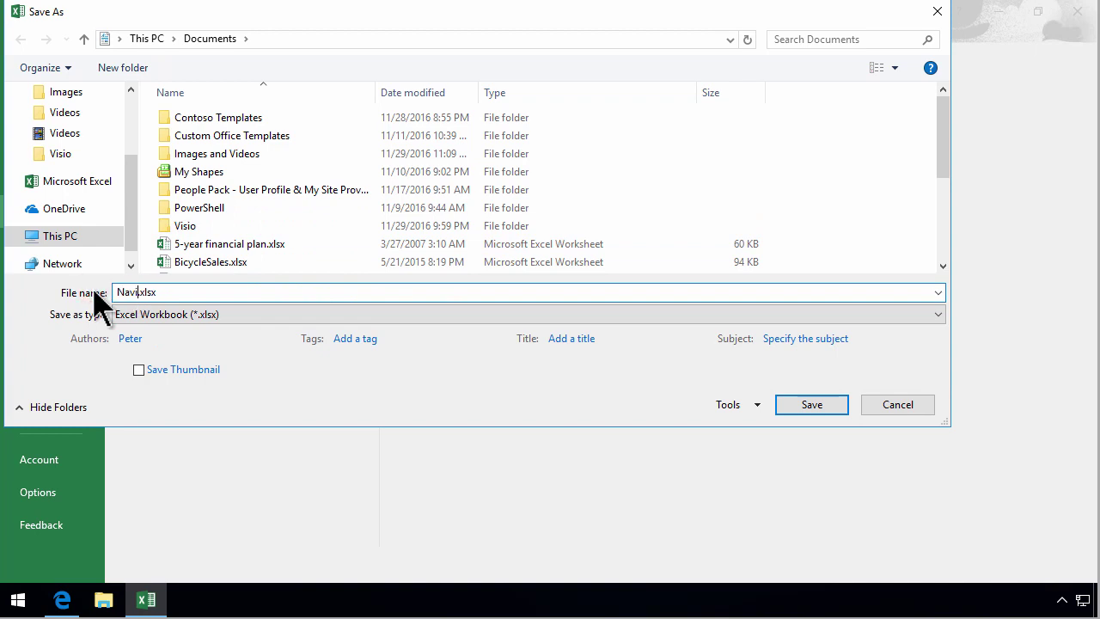
key("Return")
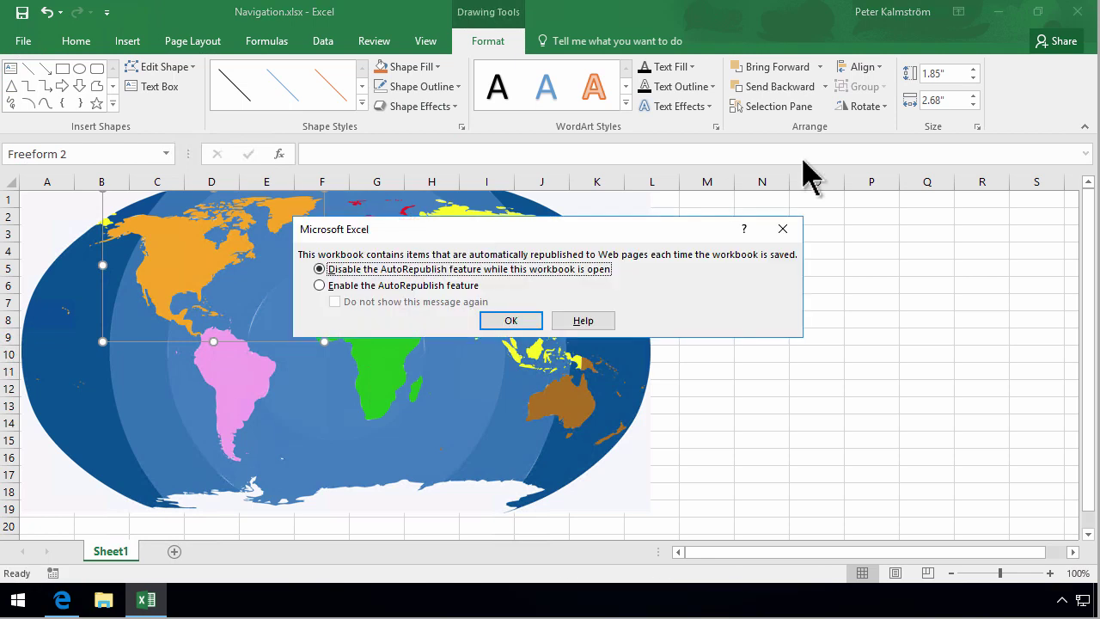
- Enable the AutoRepublish feature for the saved workbook
left_click(342, 285)
left_click(350, 301)
left_click(511, 321)
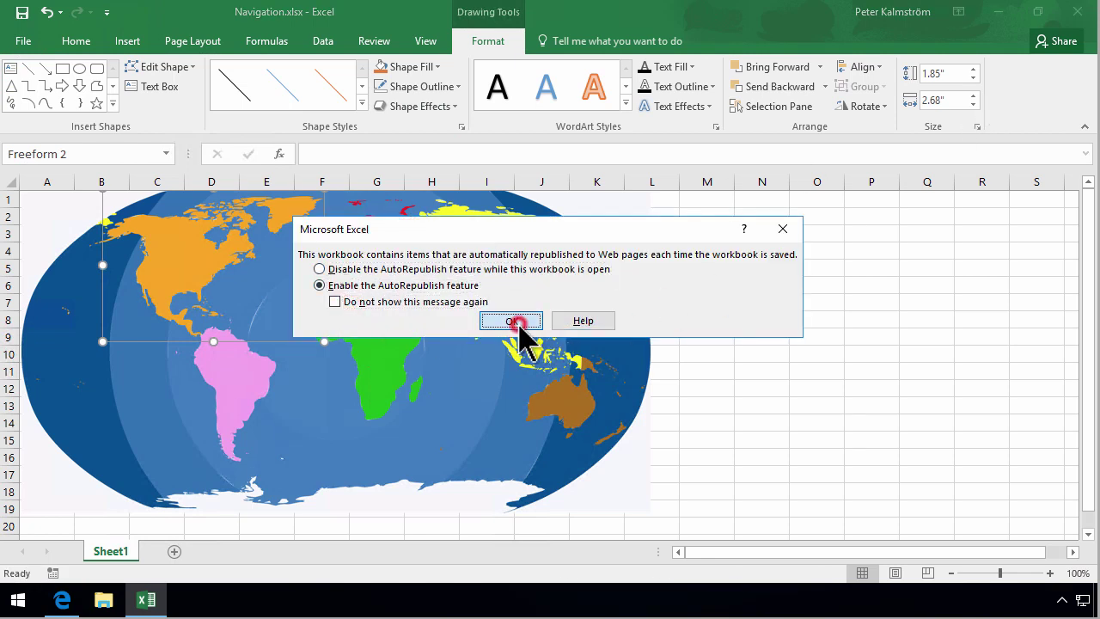
- Switch to the SharePoint home page in Edge, start editing it and place the cursor in the empty upper content zone
left_click(62, 600)
left_click(1036, 125)
left_click(257, 252)
- Insert a Content Editor web part from the Media and Content category into the page's upper content zone
left_click(205, 125)
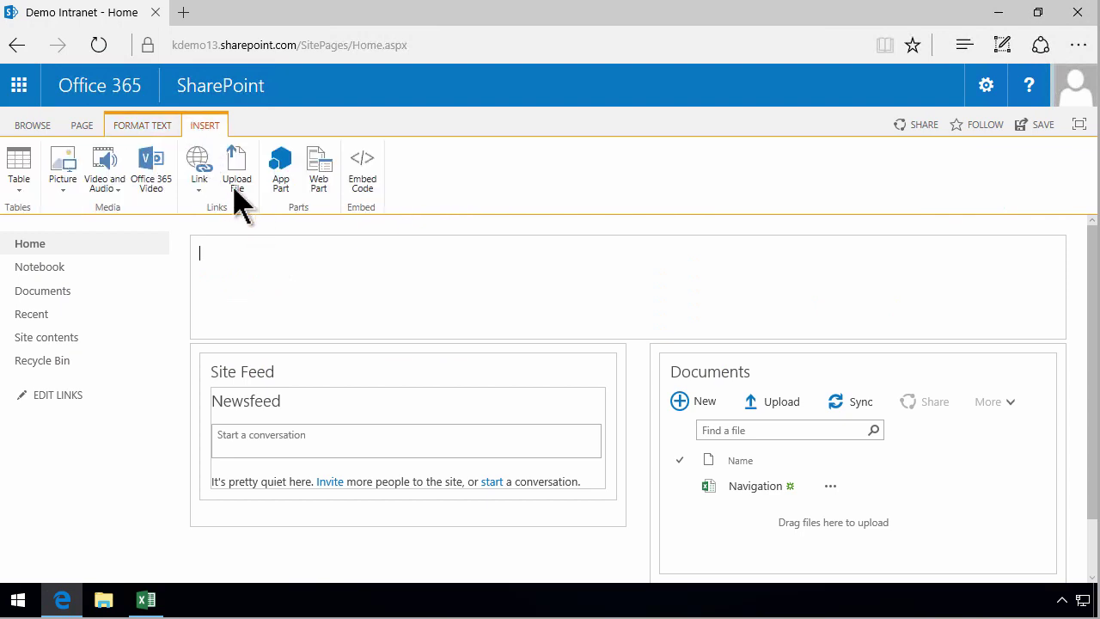
left_click(318, 176)
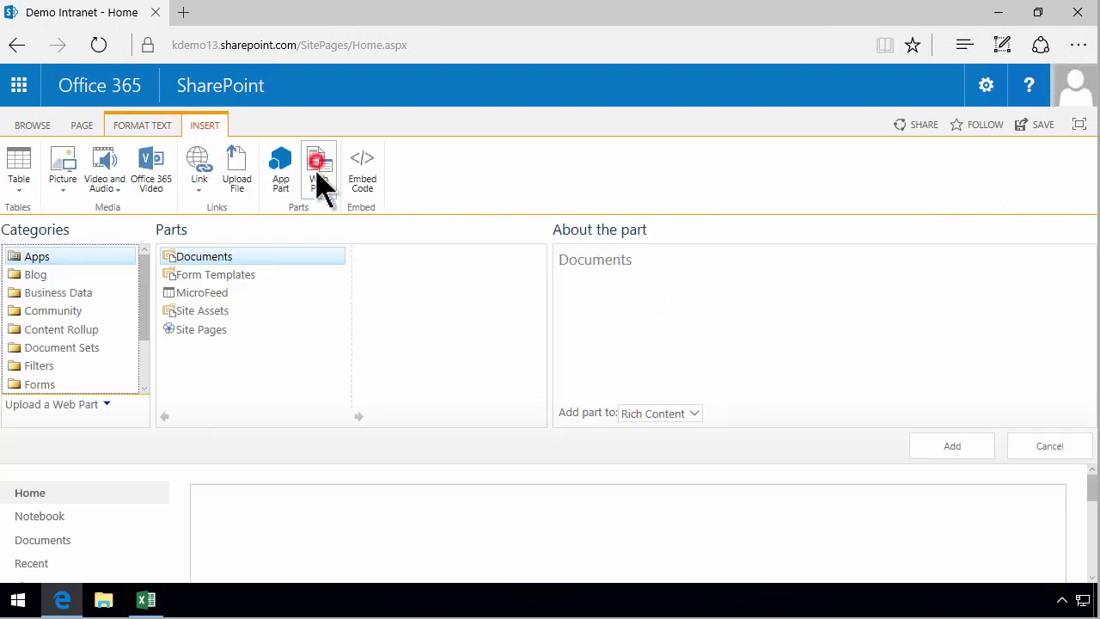
left_click_drag(145, 326, 146, 381)
left_click(89, 331)
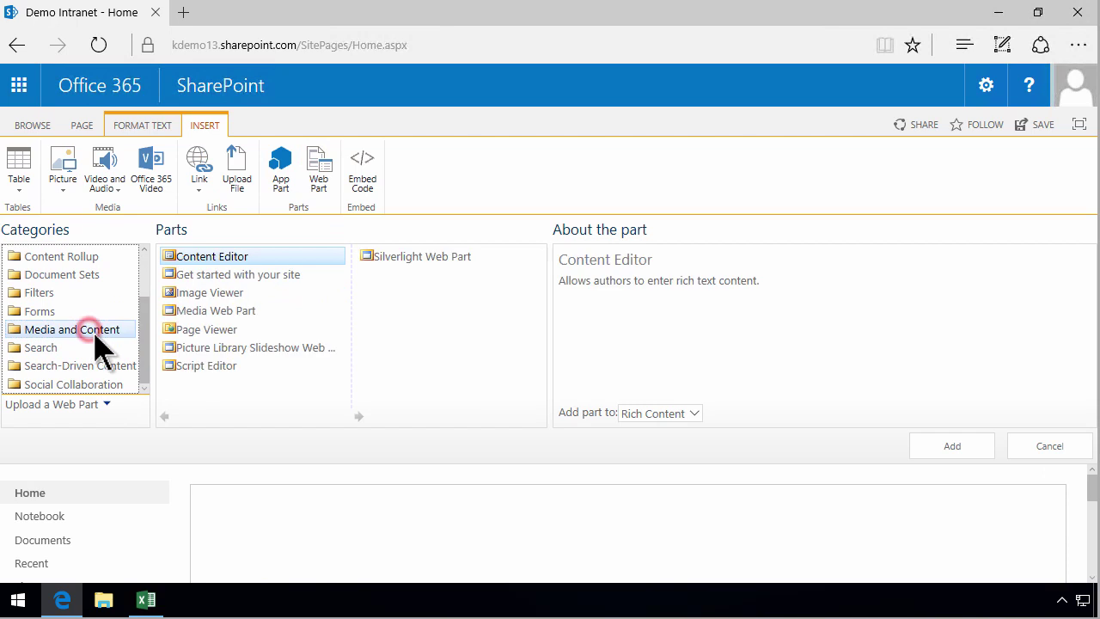
left_click(232, 252)
left_click(966, 444)
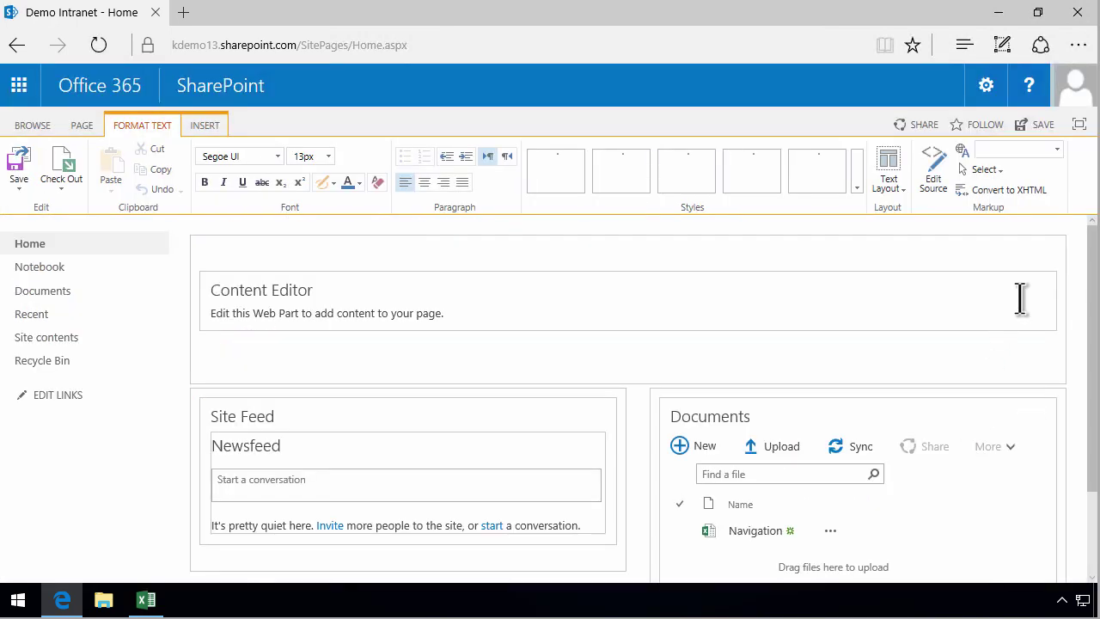
left_click(1020, 289)
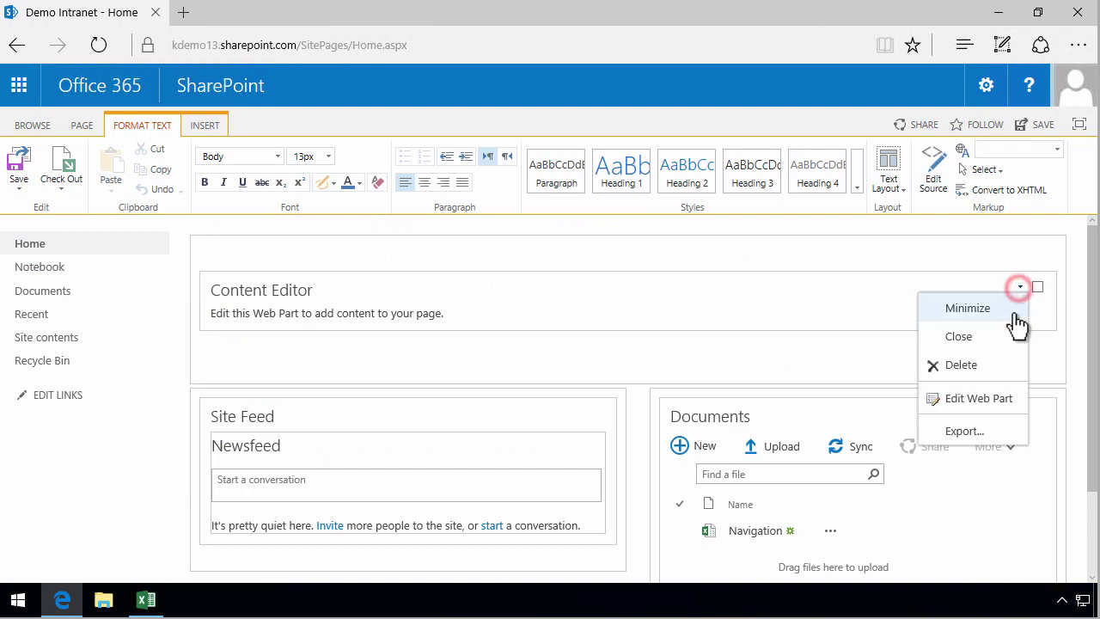
left_click(980, 399)
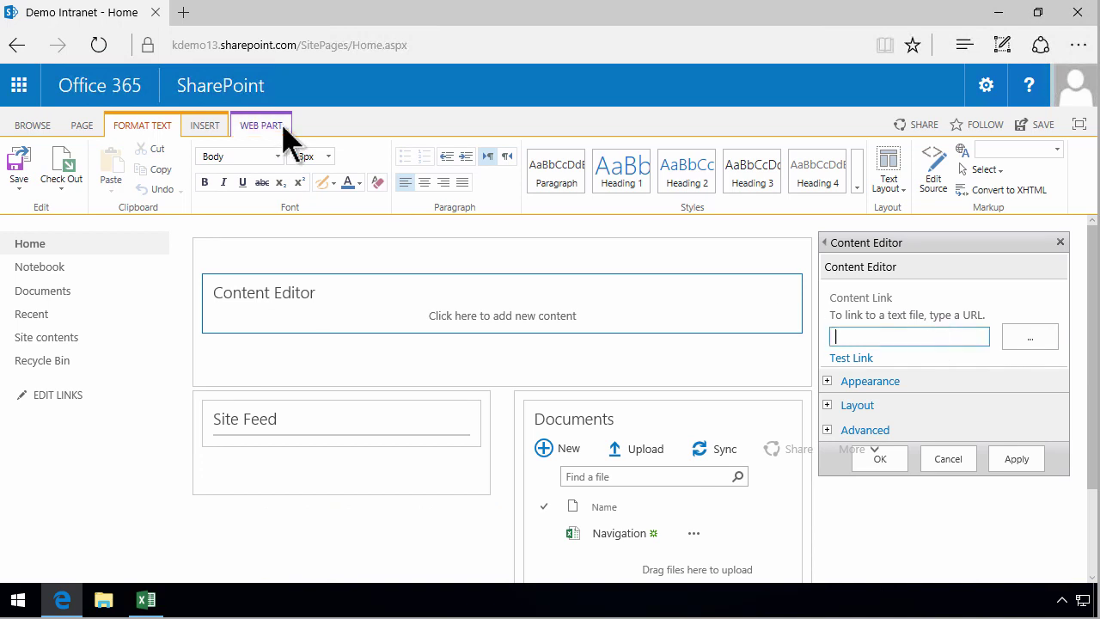
left_click_drag(351, 45, 167, 48)
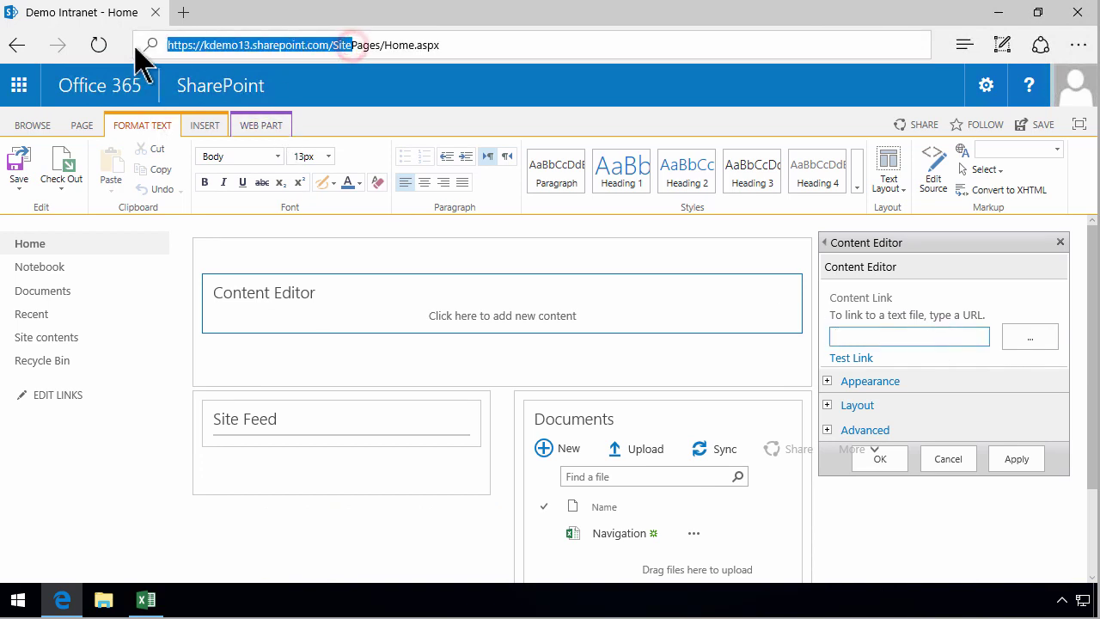
left_click_drag(385, 44, 74, 43)
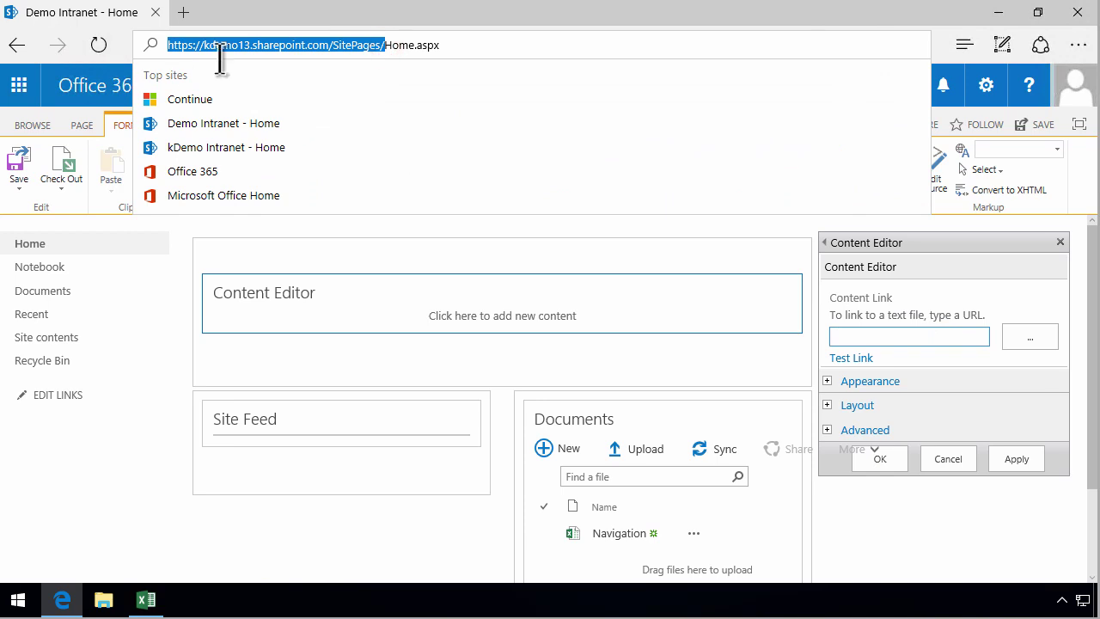
right_click(281, 51)
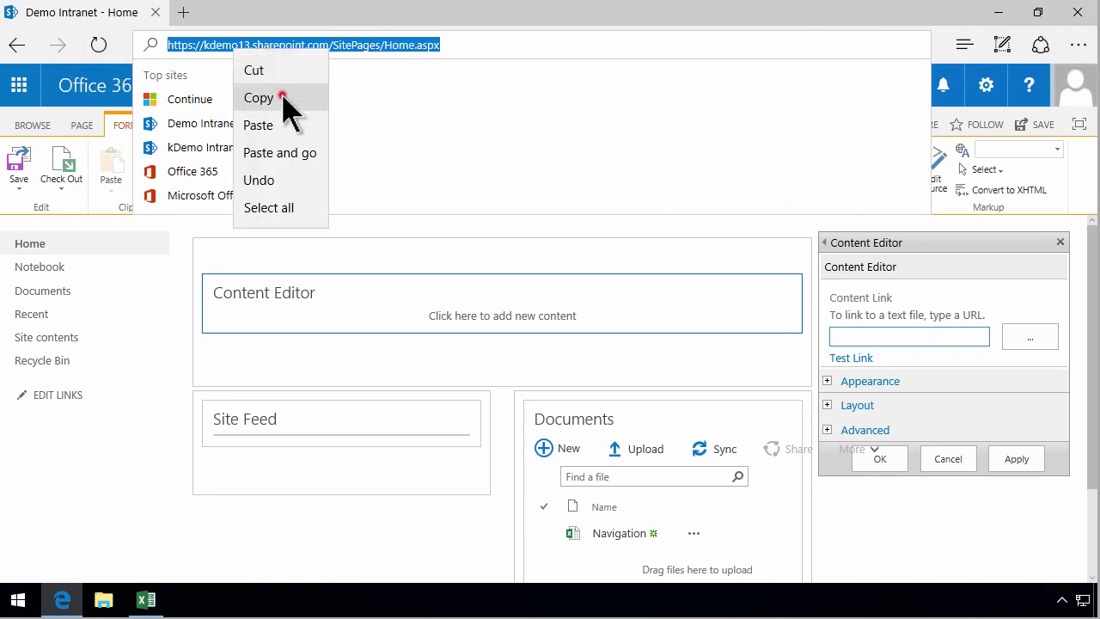
left_click(280, 96)
left_click(920, 337)
key("ctrl+v")
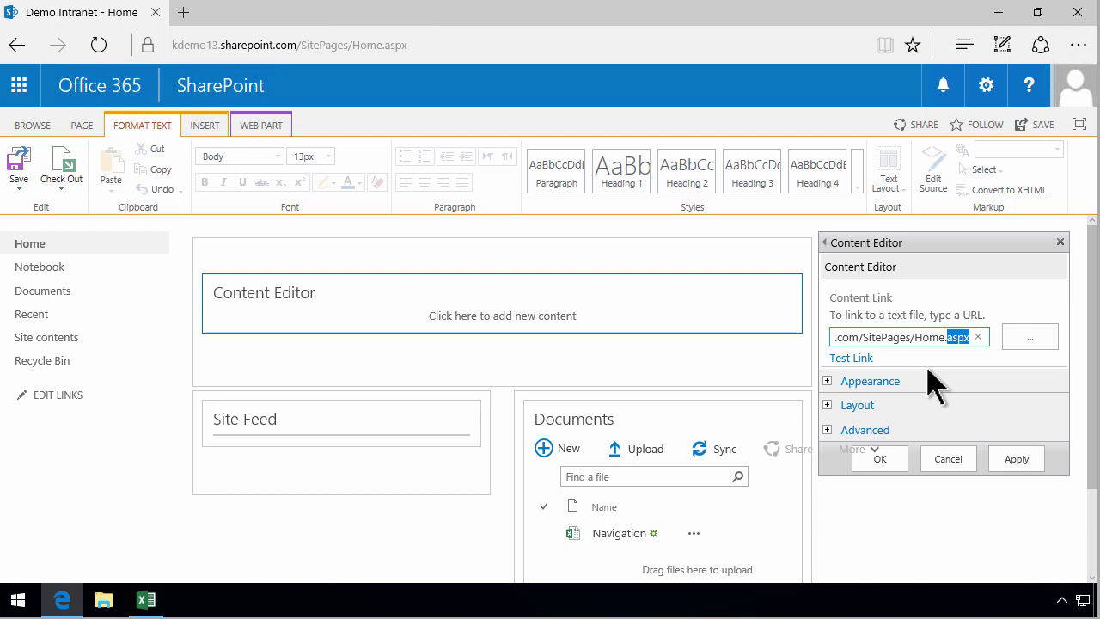
type("Navigation.ht")
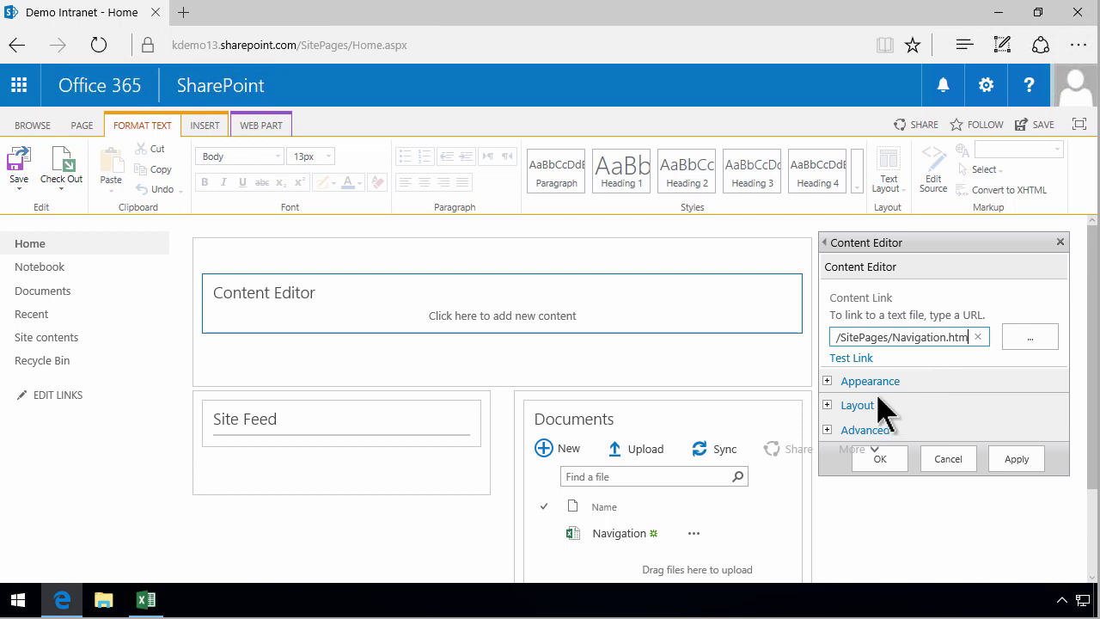
- Set the Content Editor web part's Chrome Type to None and apply the web part settings
left_click(829, 382)
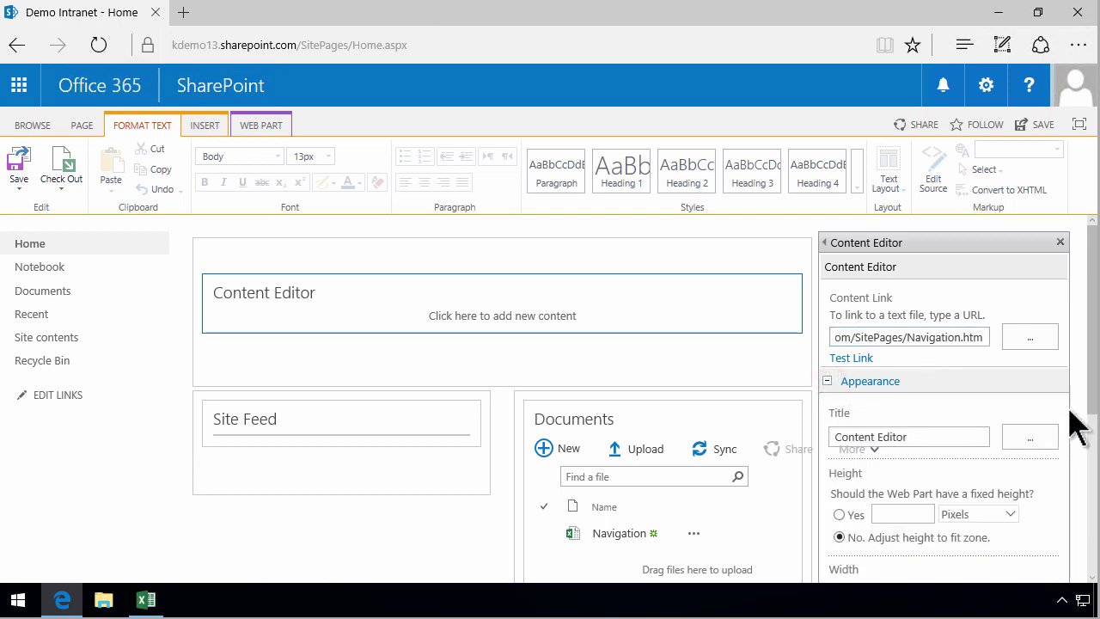
left_click_drag(1088, 399, 1069, 555)
left_click(889, 474)
left_click(860, 491)
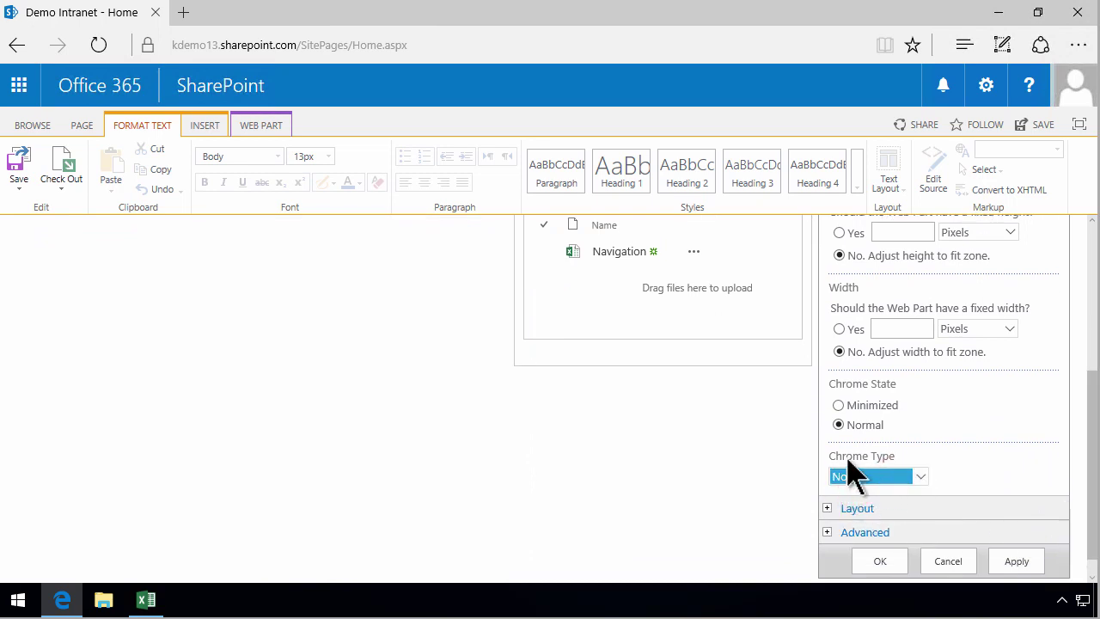
left_click(1023, 561)
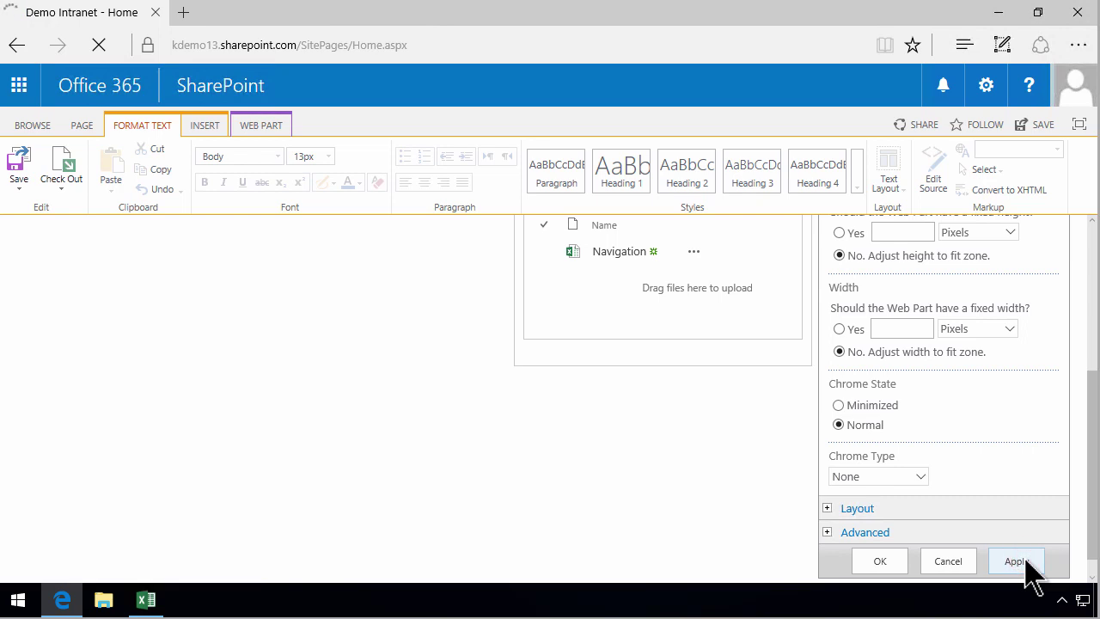
- Save the edited home page with the world map web part in its upper content zone
left_click(1088, 369)
left_click_drag(1093, 354, 1093, 232)
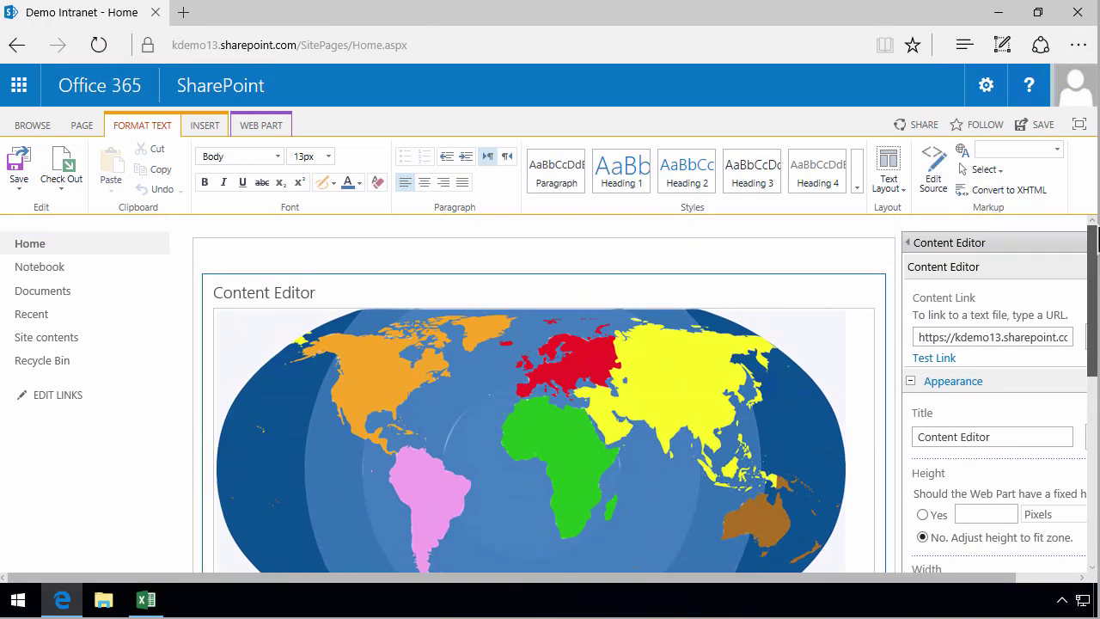
left_click(19, 162)
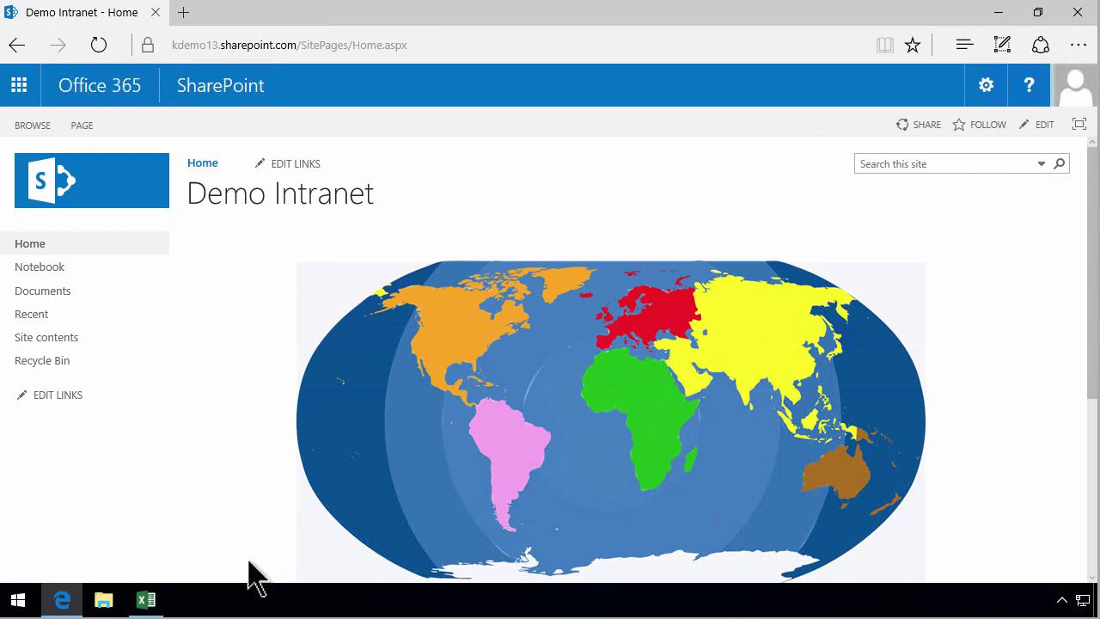
- Switch to Excel and draw a closed Scribble shape around Australia and New Zealand, about 2.21" wide and 1.44" high
left_click(146, 601)
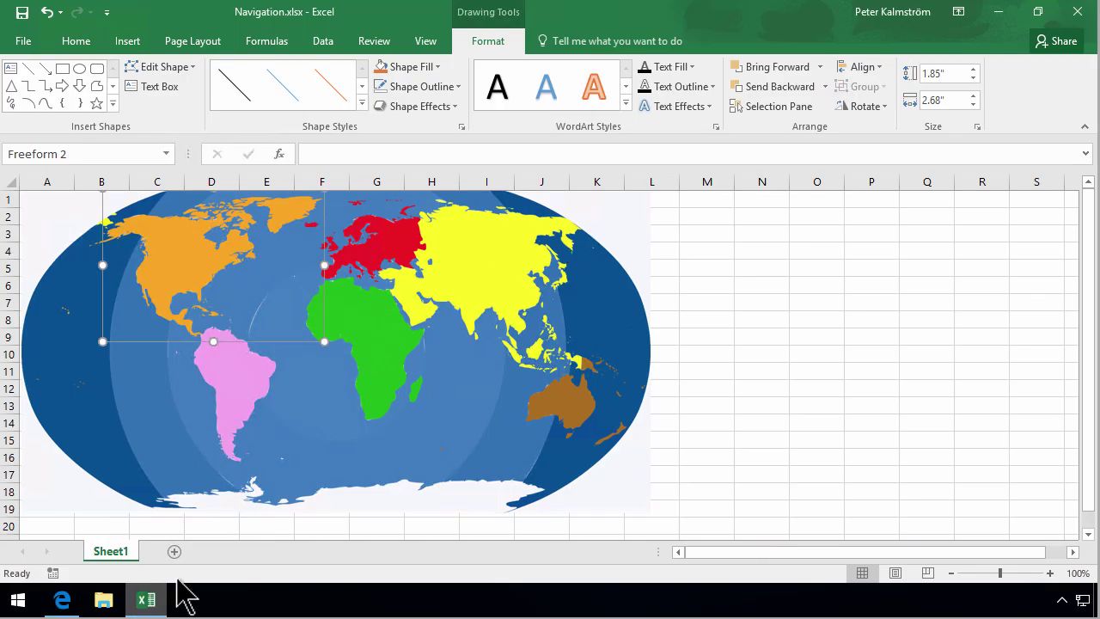
left_click(127, 40)
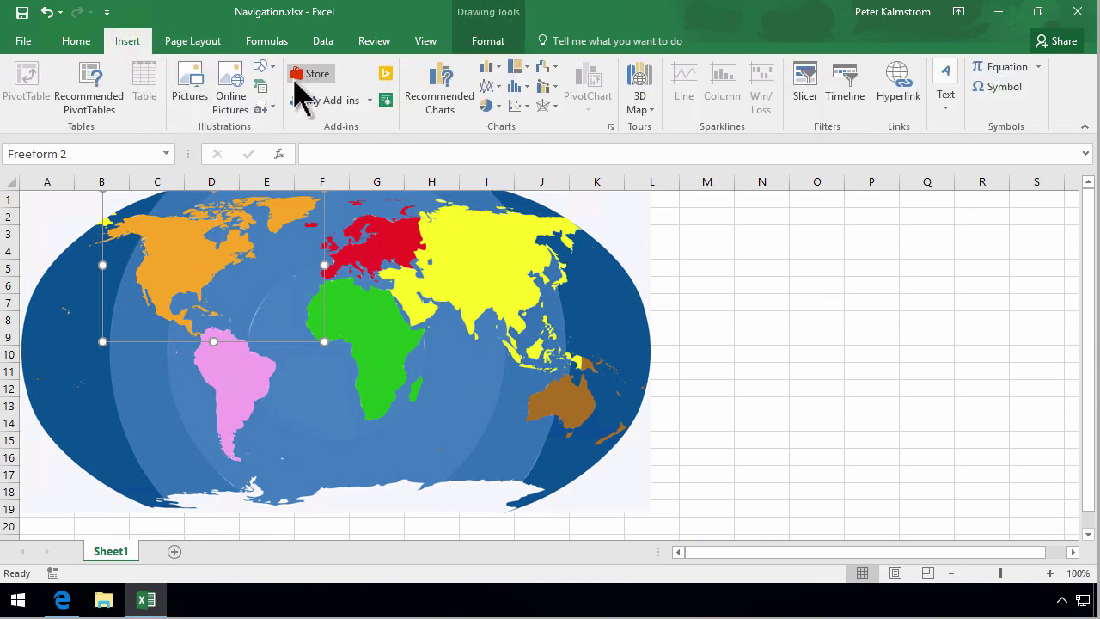
left_click(269, 68)
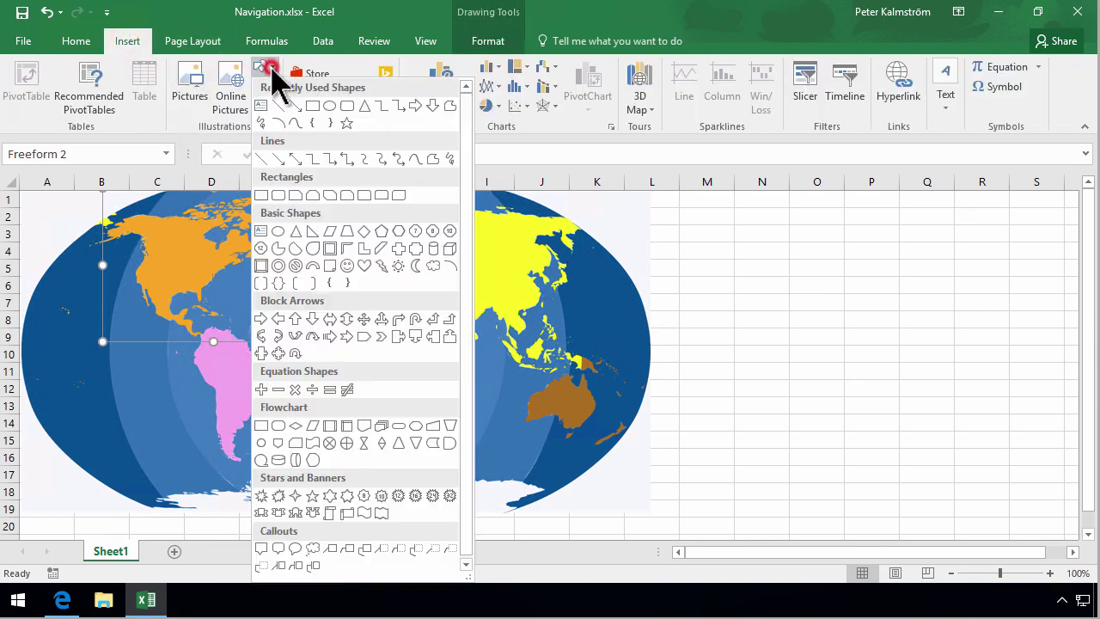
left_click(262, 121)
left_click(595, 353)
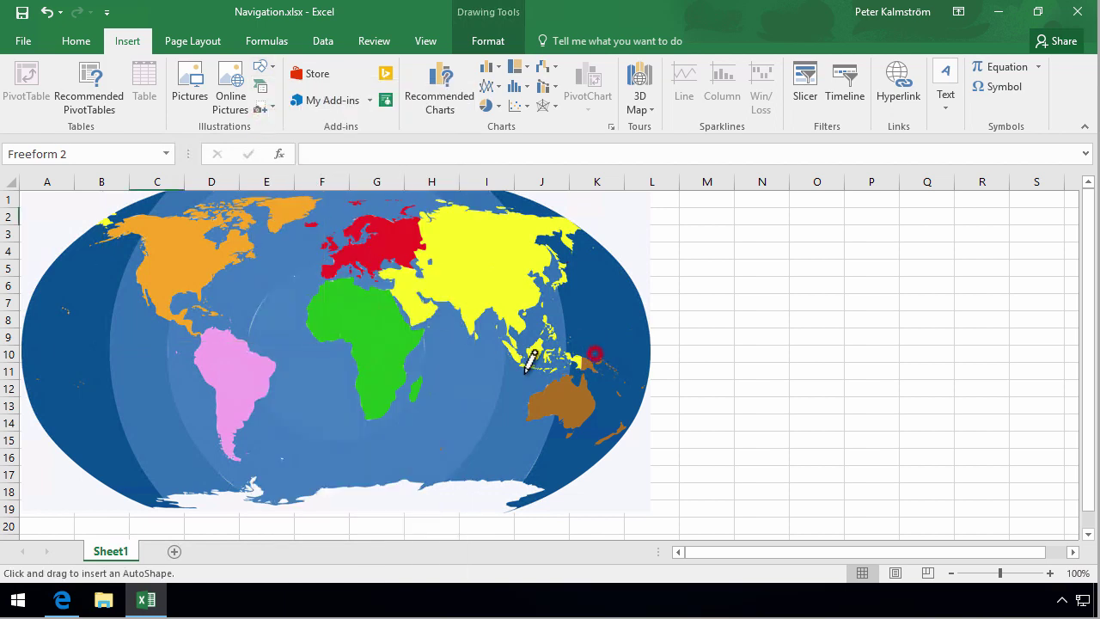
left_click(576, 349)
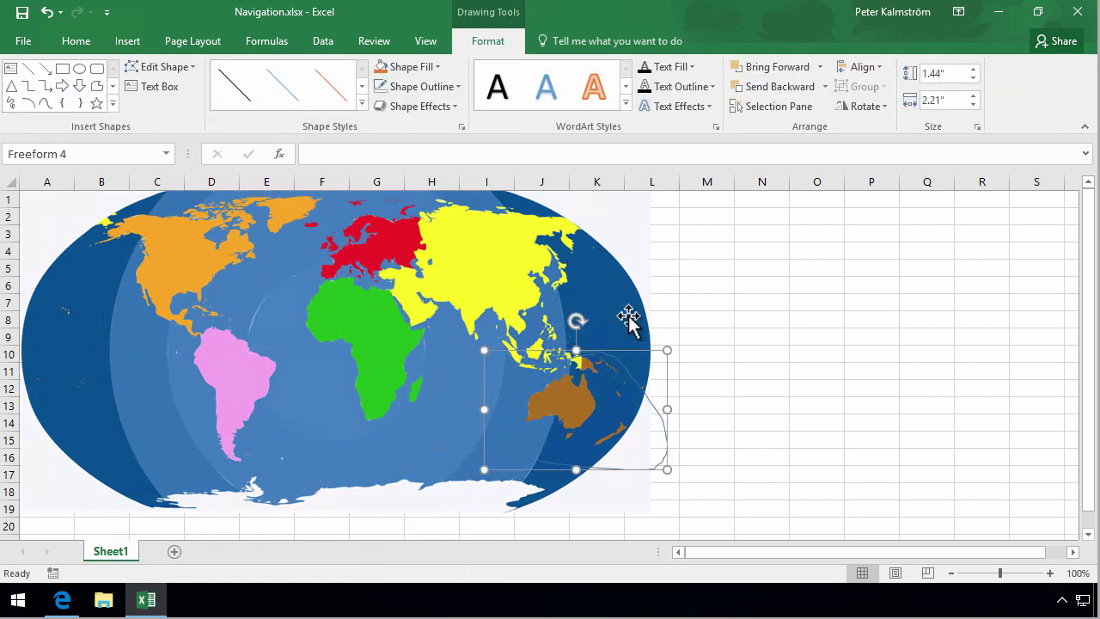
left_click(127, 41)
left_click(903, 85)
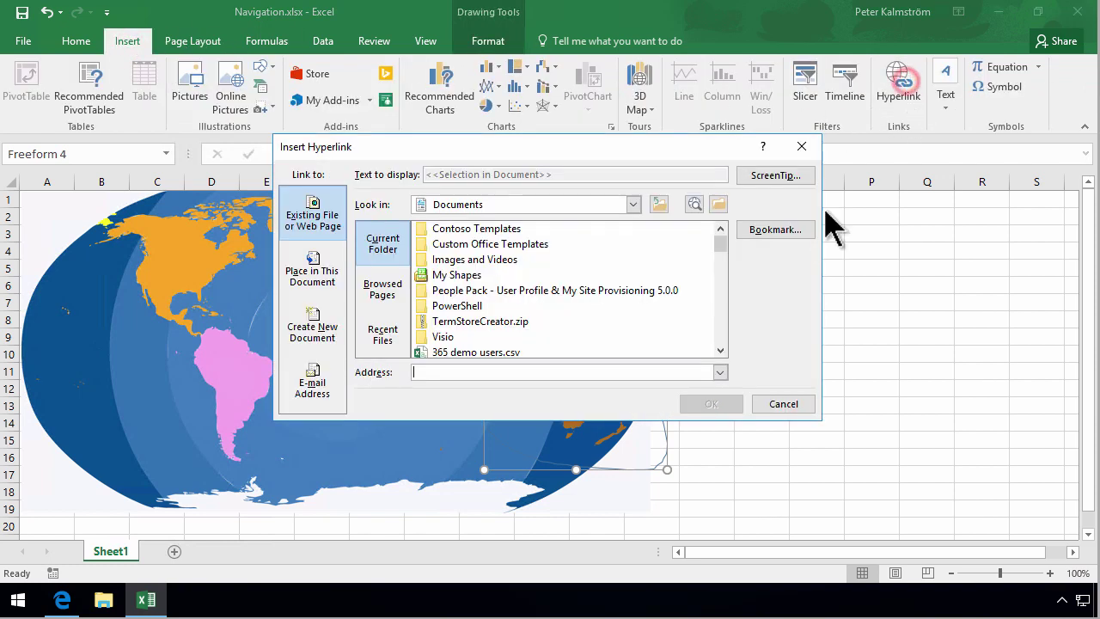
left_click(719, 372)
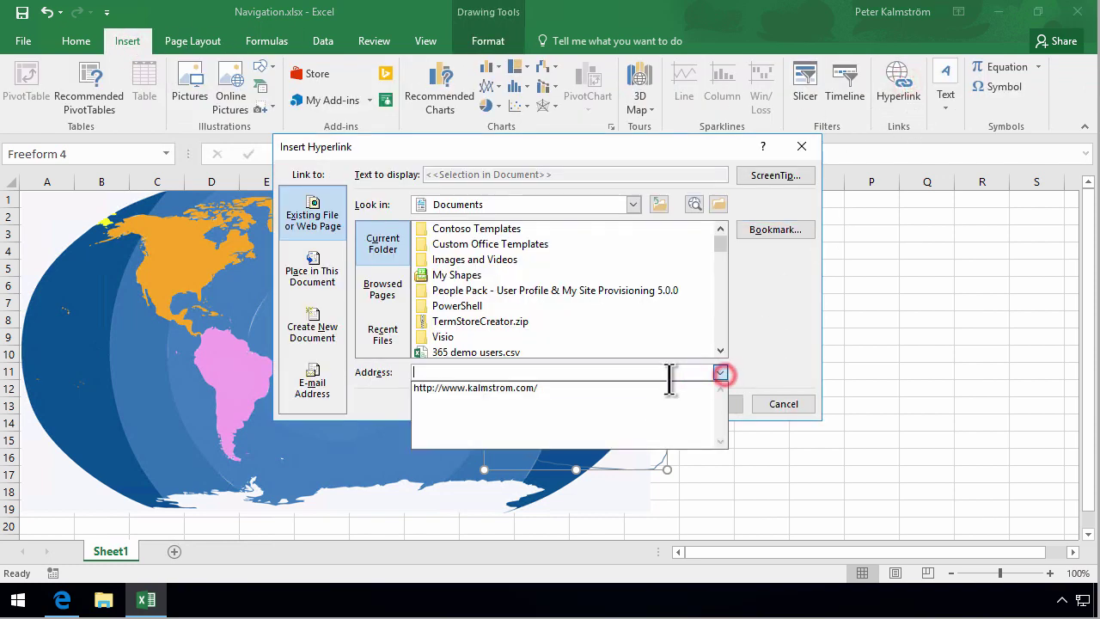
left_click(679, 387)
left_click(712, 404)
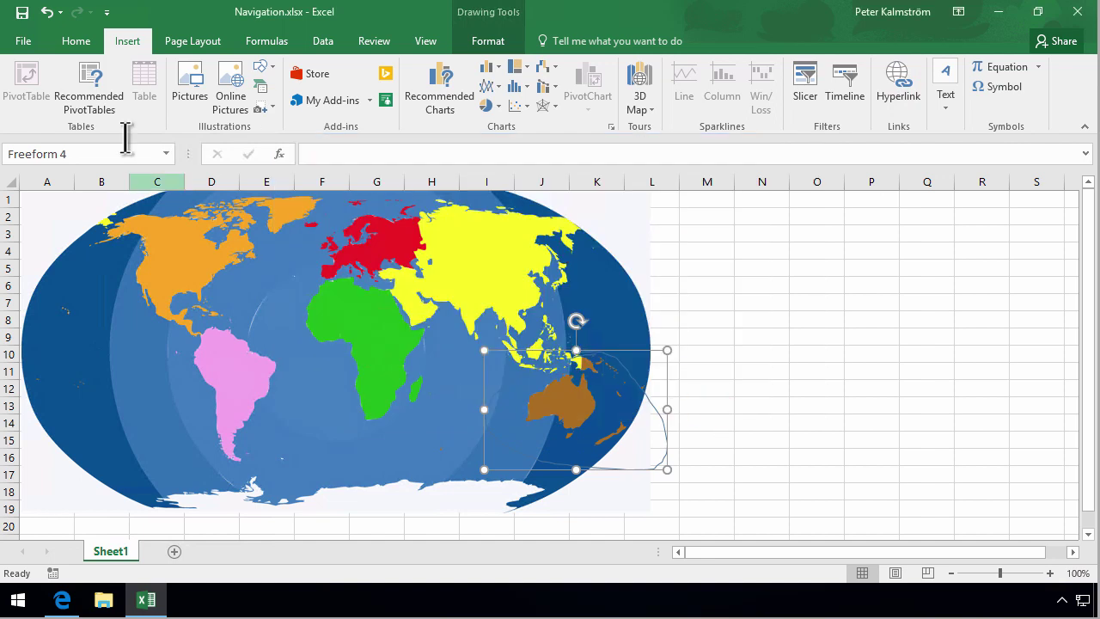
- Save the workbook to republish Navigation.htm, then switch to Edge and refresh the SharePoint home page
left_click(21, 12)
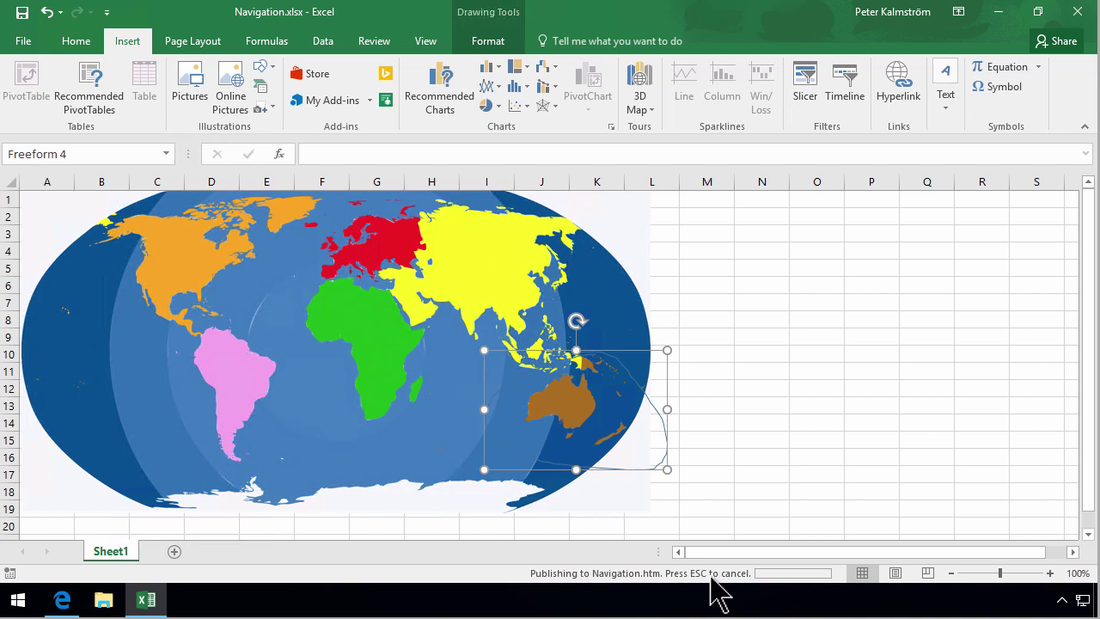
left_click(62, 600)
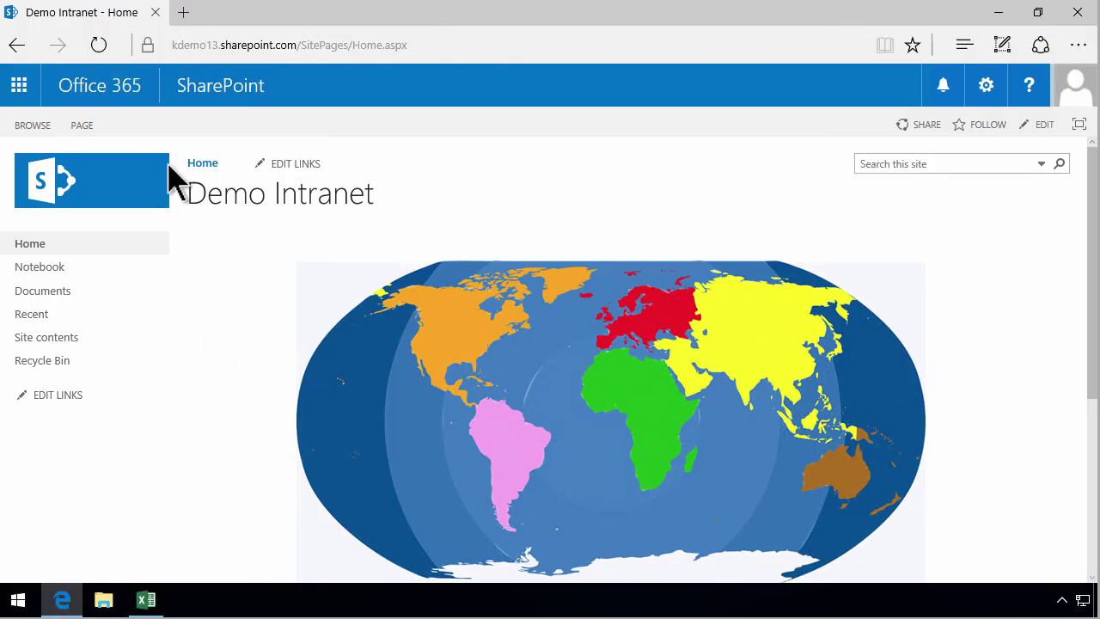
left_click(98, 45)
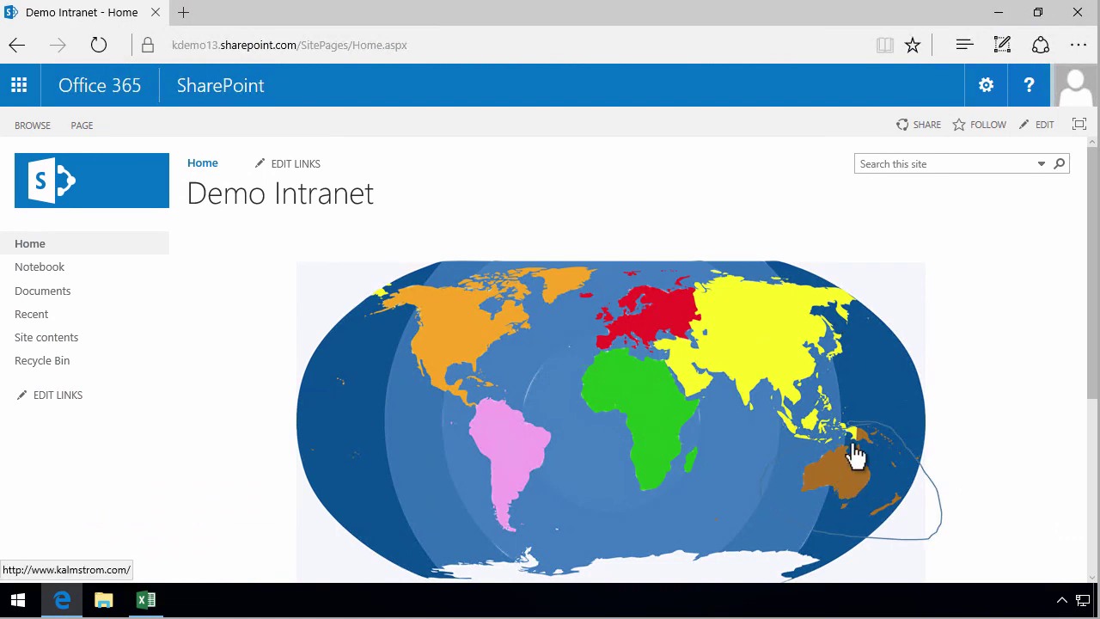
- Switch back to Excel and set the outline of the freeform shape around Australia to No Outline
left_click(146, 600)
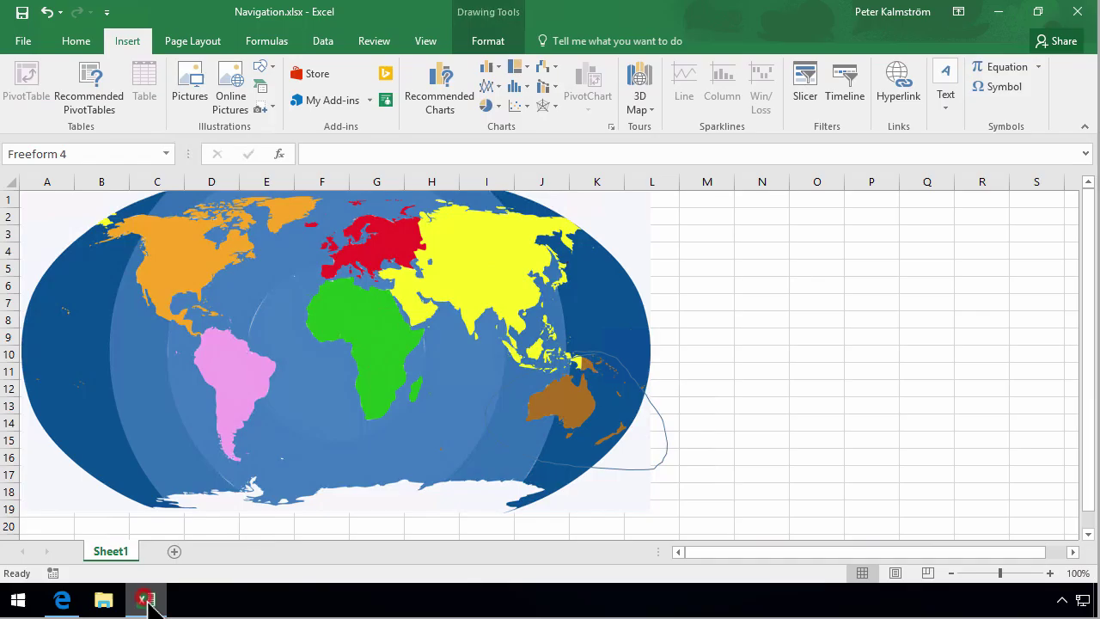
left_click(479, 43)
left_click(457, 87)
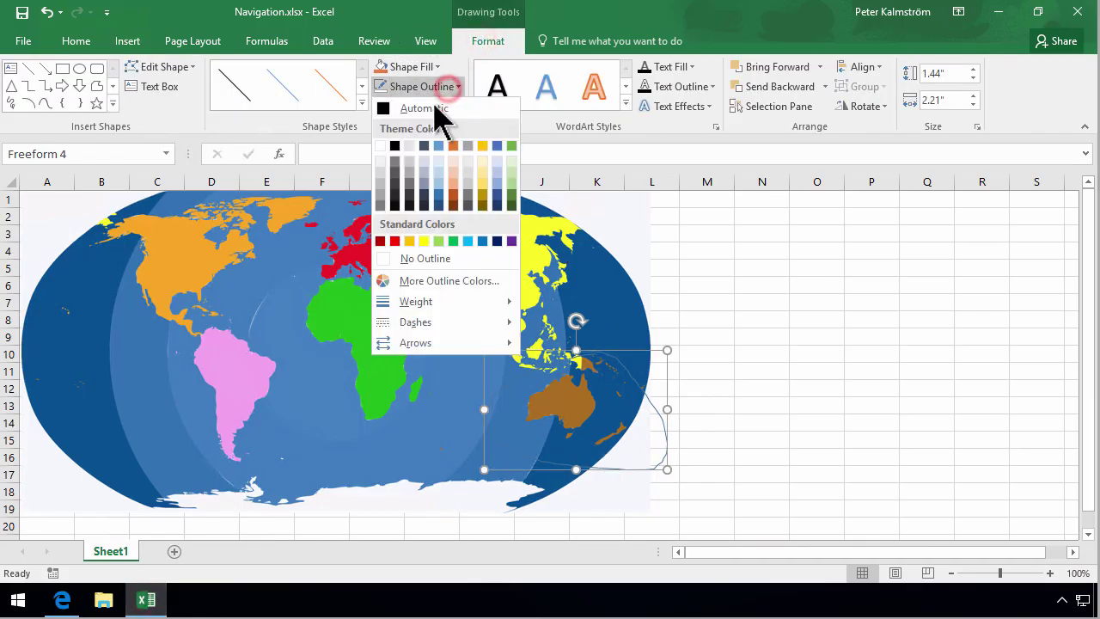
left_click(404, 257)
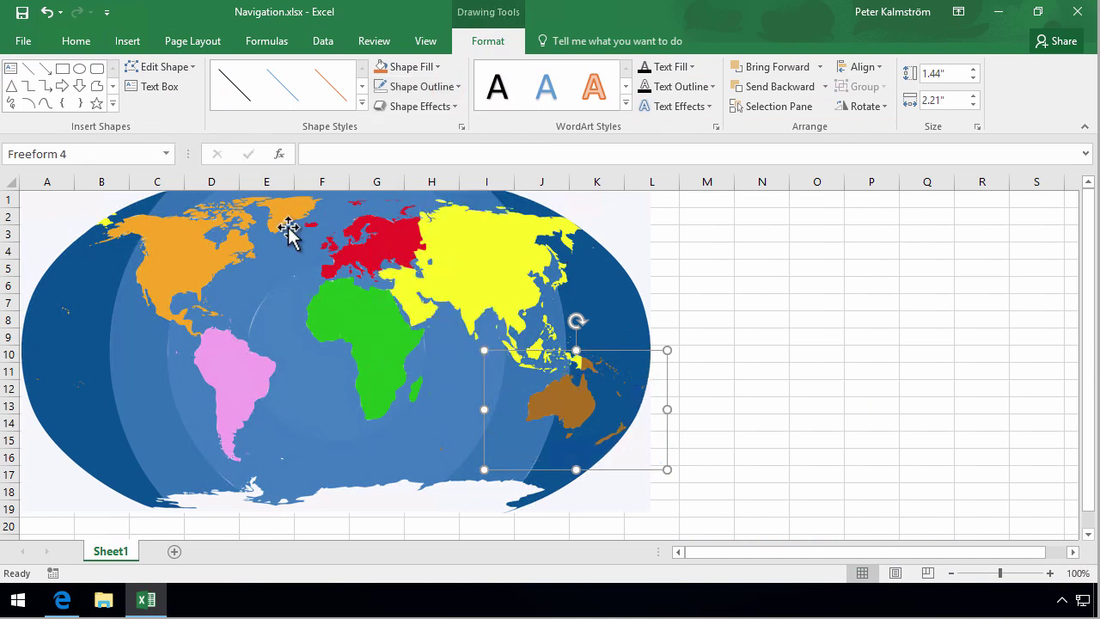
- Save the workbook to republish Navigation.htm, and select the world map picture on the sheet
left_click(23, 12)
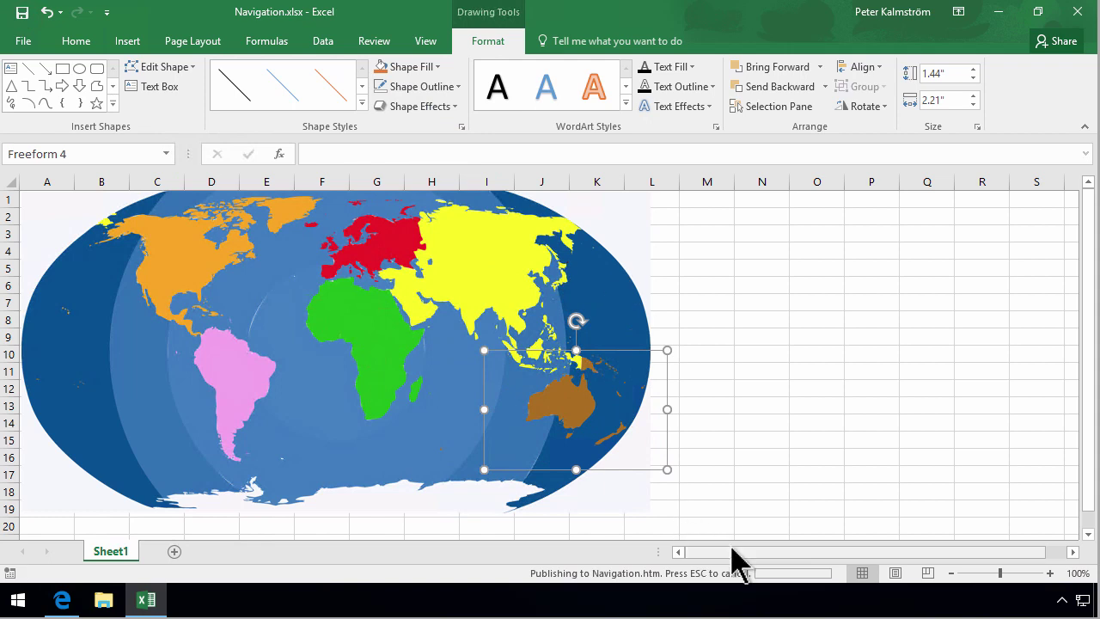
mouse_move(66, 603)
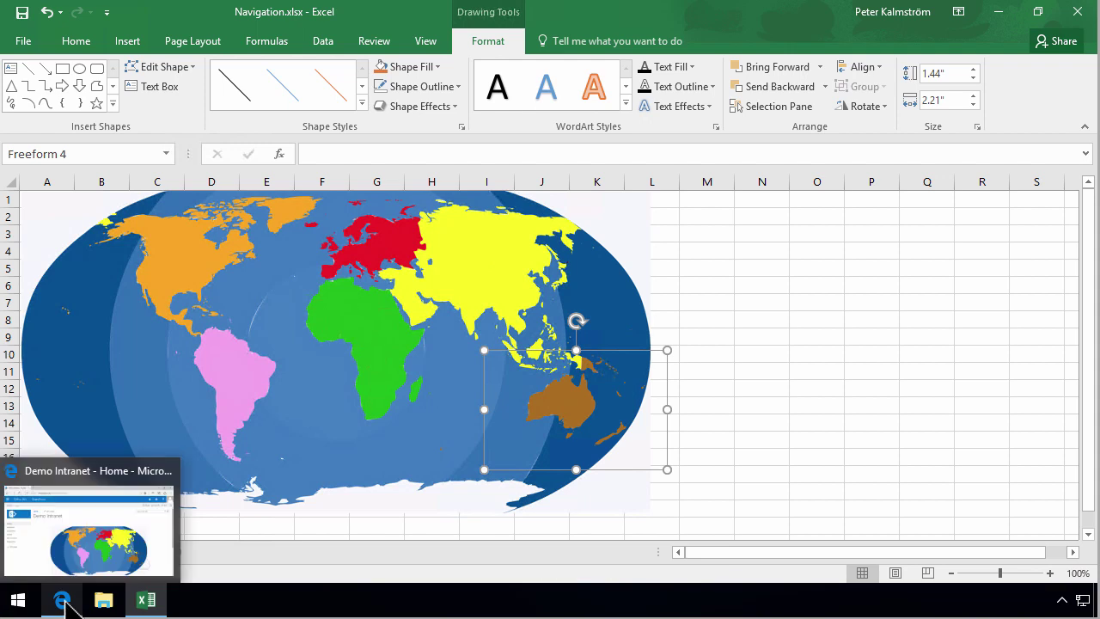
left_click(708, 392)
left_click(569, 467)
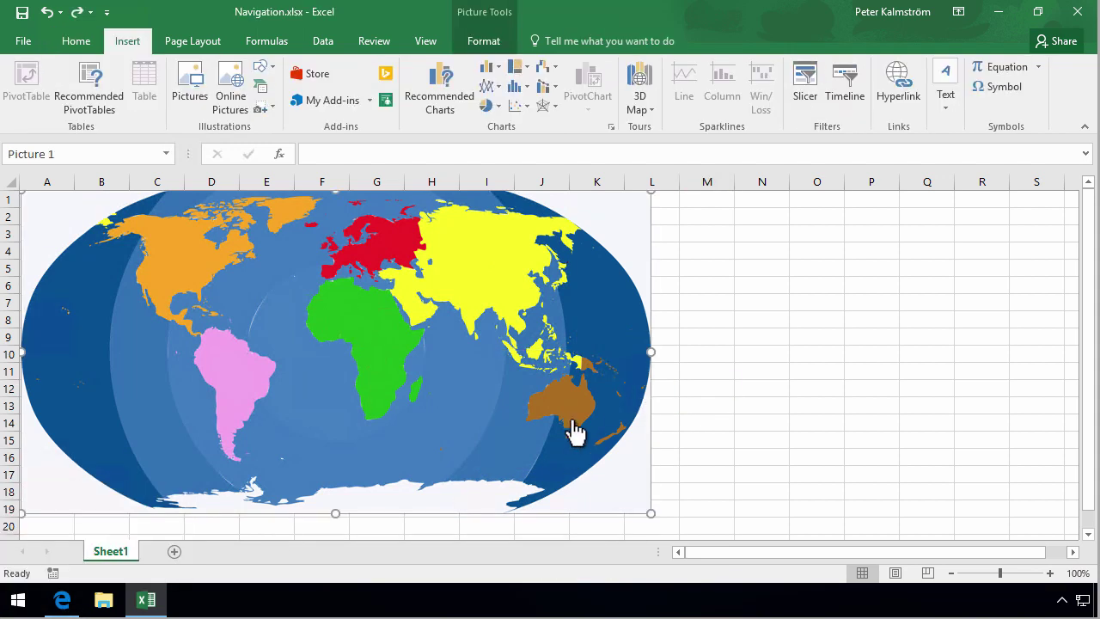